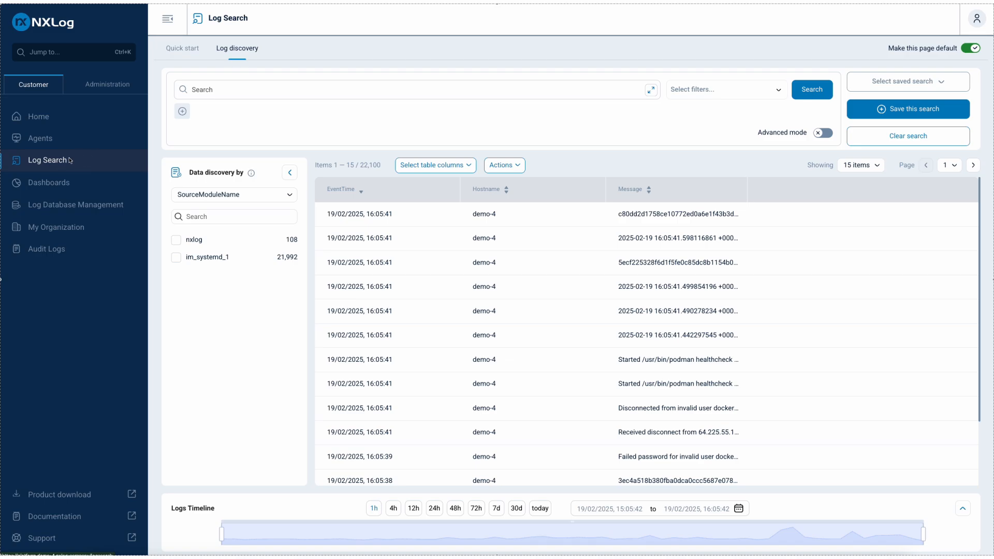
- Search the logs for "failed password"
{"action": "left_click", "coordinate": [243, 89]}
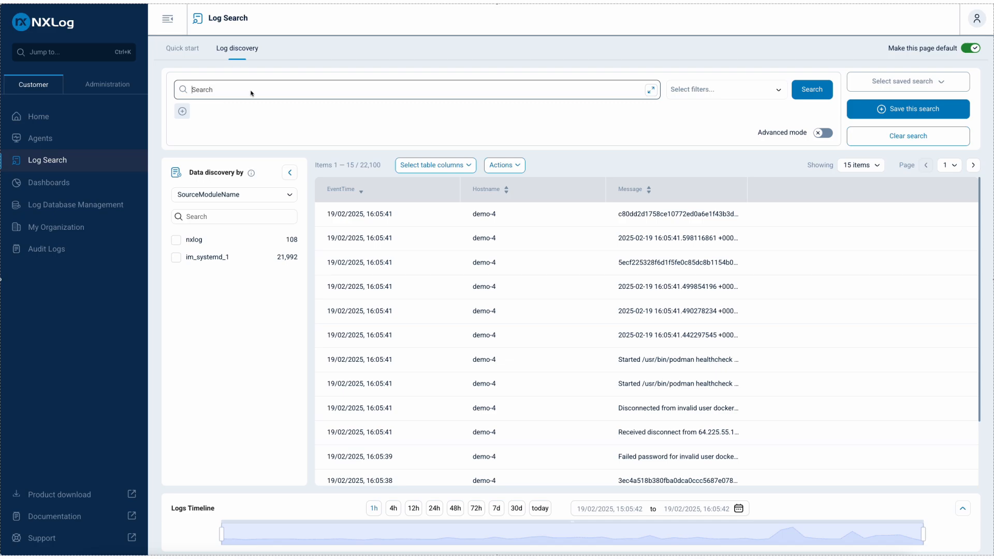
{"action": "type", "text": "failed password"}
{"action": "key", "text": "Return"}
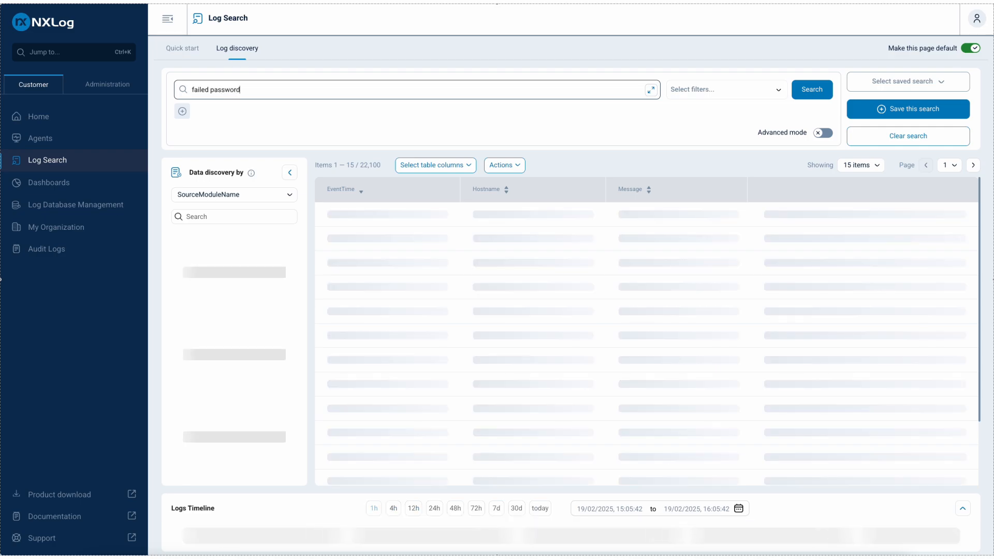
{"action": "left_click", "coordinate": [811, 90]}
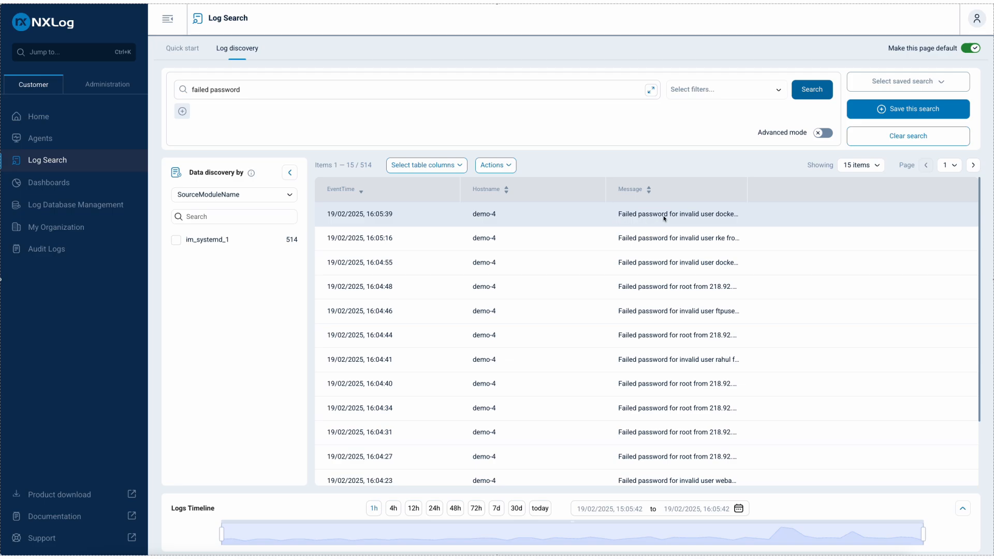
- Examine the log details of the newest failed-password entry and the 16:04:46 entry, reading the latter's fields down to TraceFlags
{"action": "left_click", "coordinate": [627, 217]}
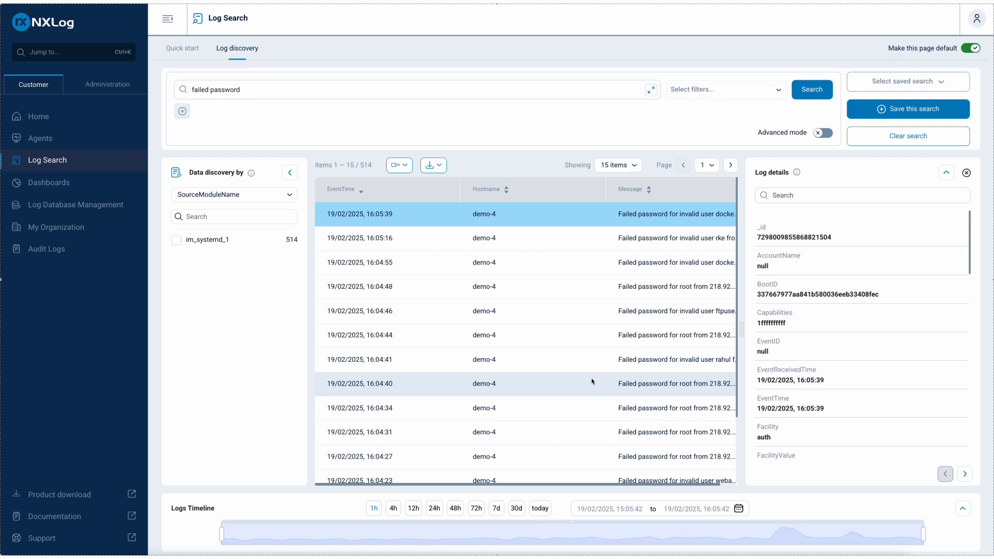
{"action": "left_click", "coordinate": [626, 309]}
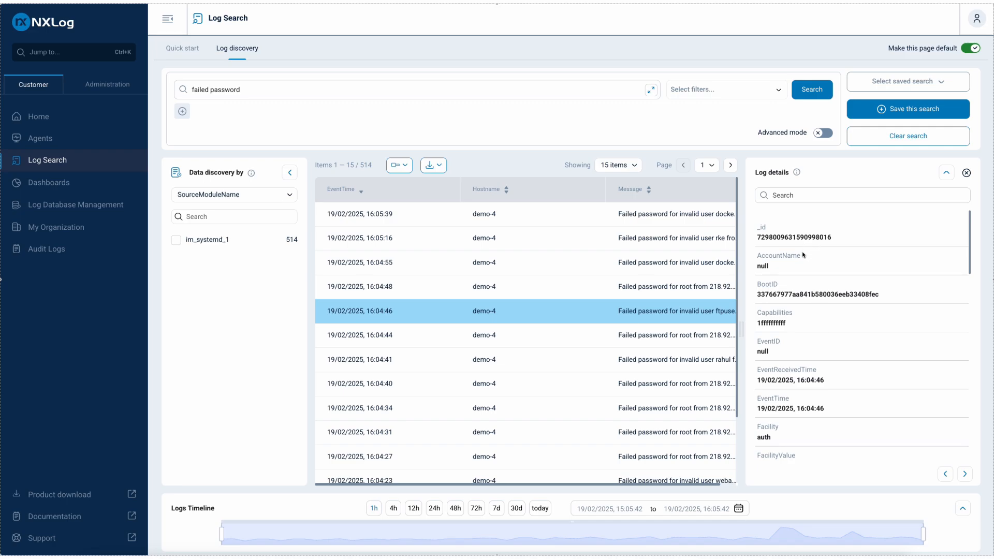
{"action": "scroll", "coordinate": [819, 304], "scroll_direction": "down", "scroll_amount": 5}
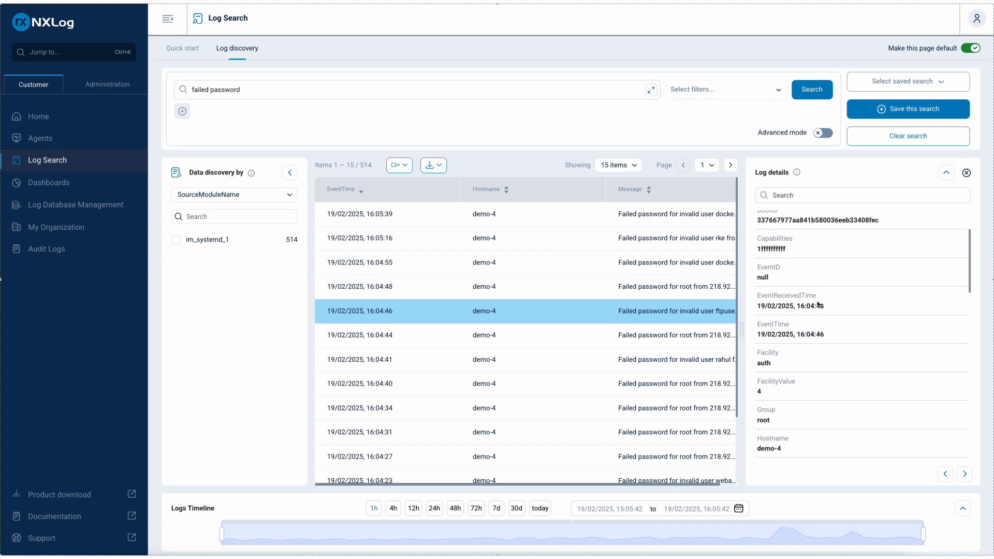
{"action": "scroll", "coordinate": [819, 304], "scroll_direction": "down", "scroll_amount": 4}
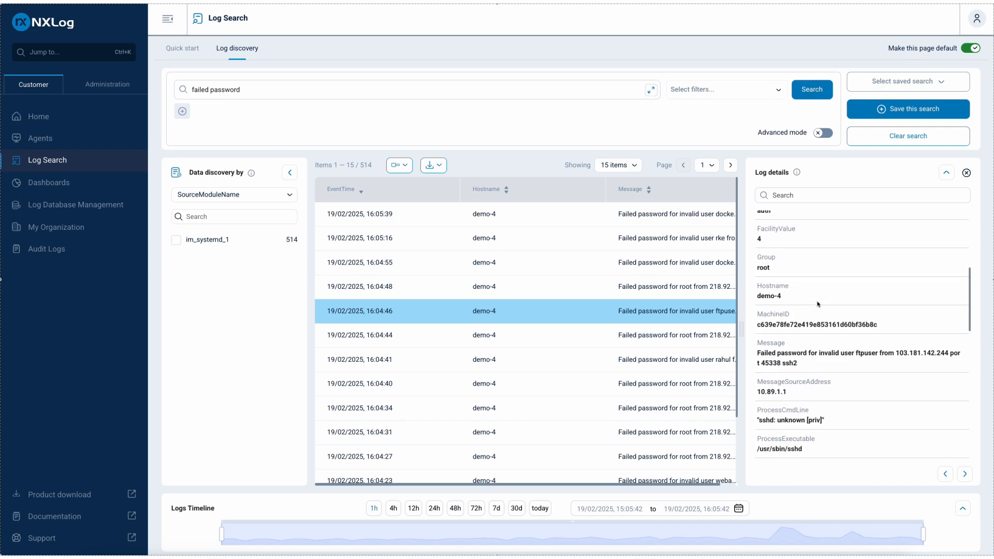
{"action": "scroll", "coordinate": [817, 304], "scroll_direction": "down", "scroll_amount": 2}
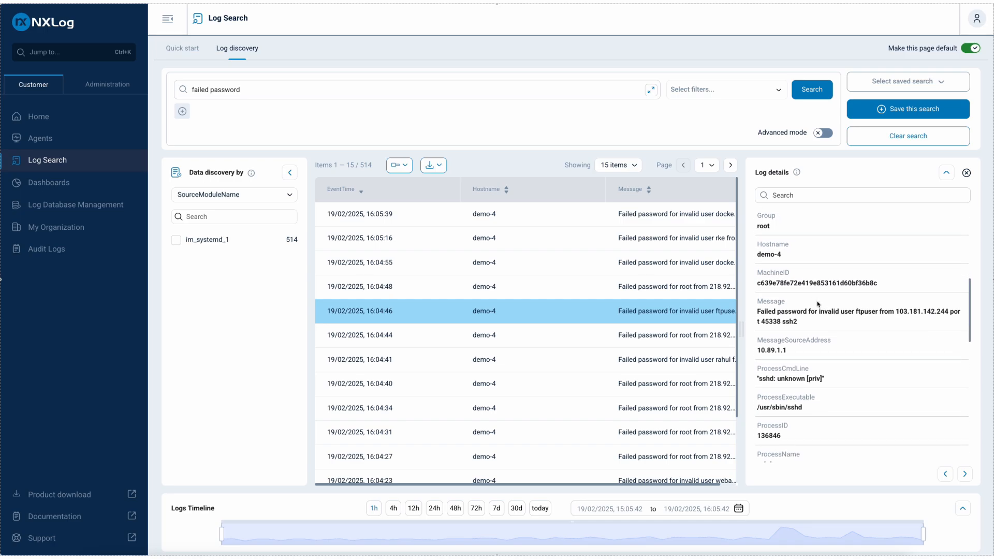
{"action": "scroll", "coordinate": [818, 304], "scroll_direction": "down", "scroll_amount": 3}
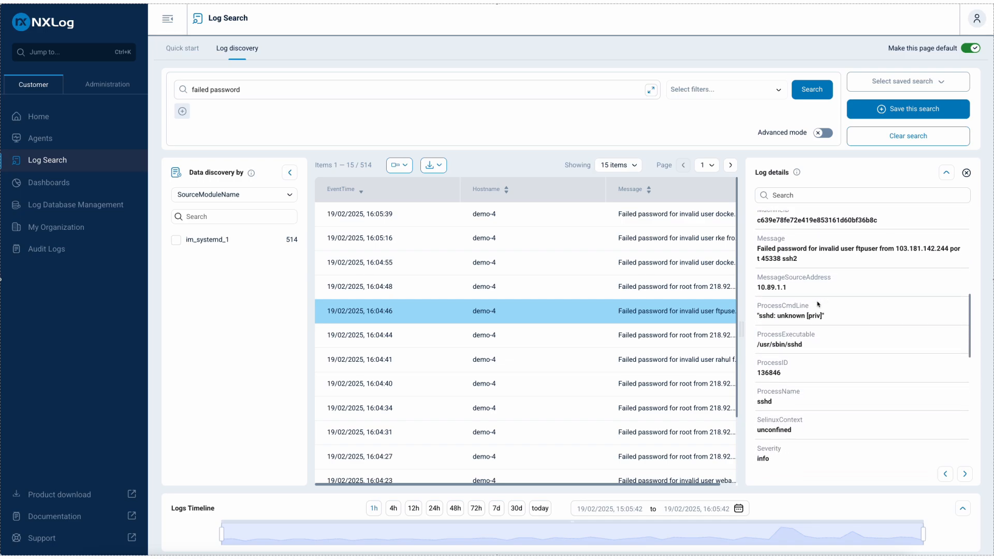
{"action": "scroll", "coordinate": [796, 350], "scroll_direction": "down", "scroll_amount": 2}
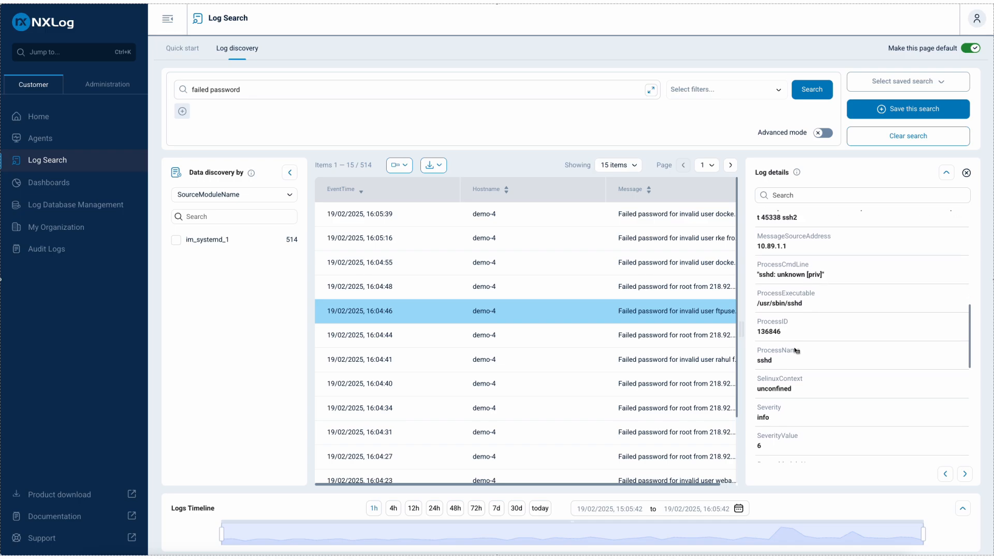
{"action": "scroll", "coordinate": [796, 350], "scroll_direction": "down", "scroll_amount": 4}
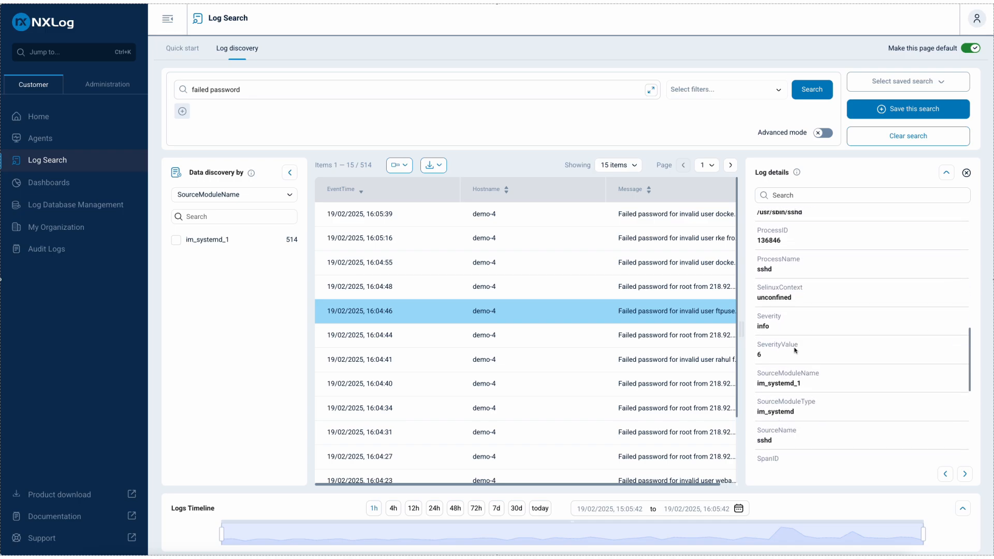
{"action": "scroll", "coordinate": [795, 350], "scroll_direction": "down", "scroll_amount": 4}
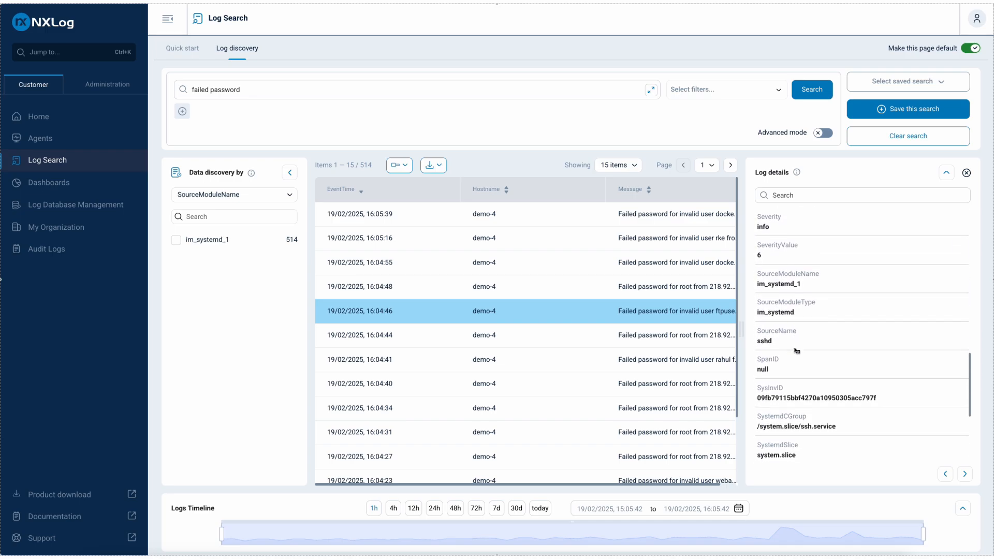
{"action": "scroll", "coordinate": [796, 350], "scroll_direction": "down", "scroll_amount": 3}
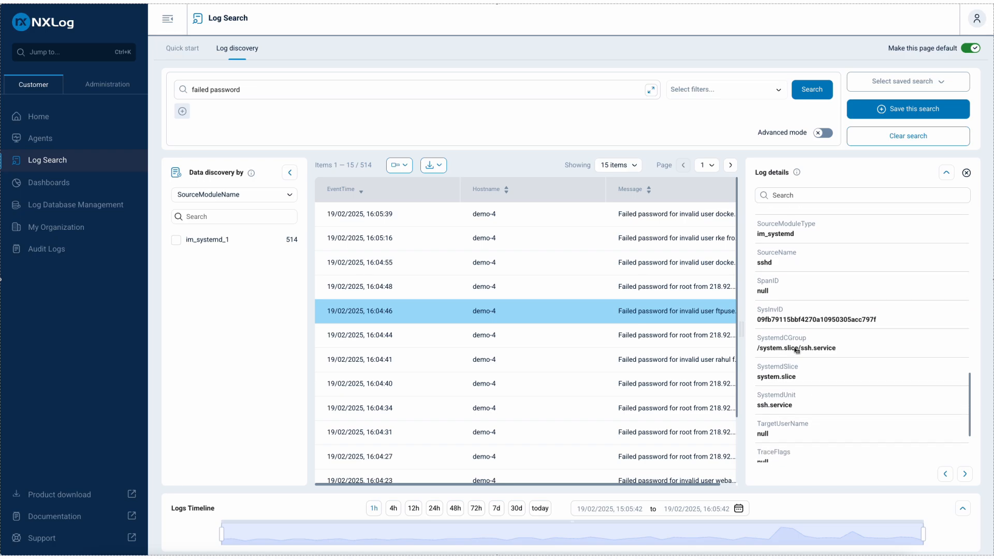
{"action": "scroll", "coordinate": [796, 351], "scroll_direction": "down", "scroll_amount": 1}
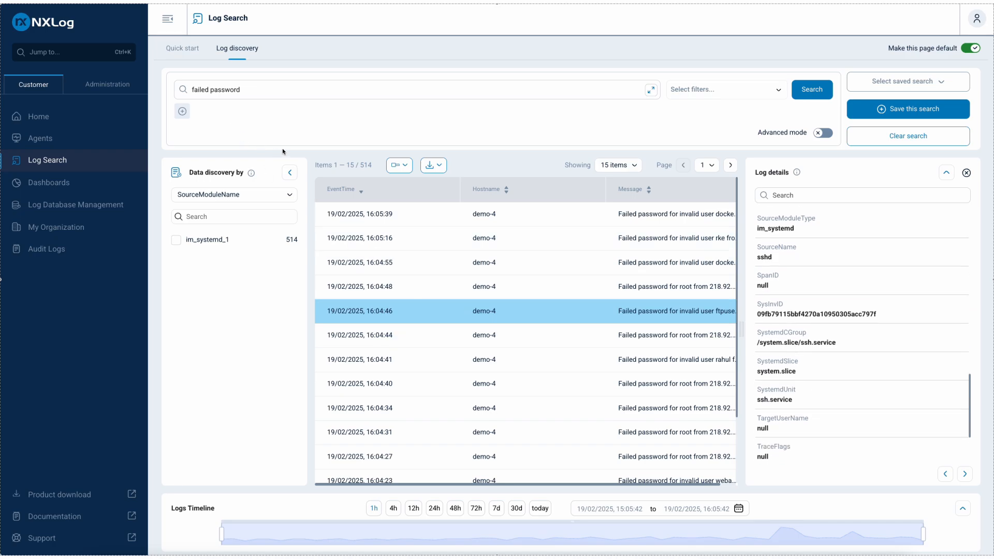
- Add a search filter named "hostdemo" on the Hostname field
{"action": "left_click", "coordinate": [183, 112]}
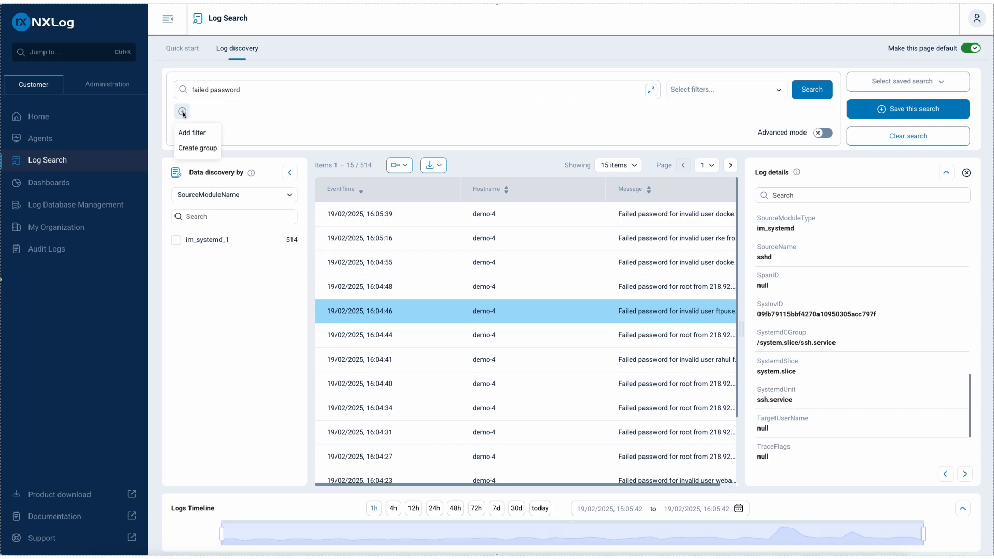
{"action": "left_click", "coordinate": [204, 134]}
{"action": "left_click", "coordinate": [774, 56]}
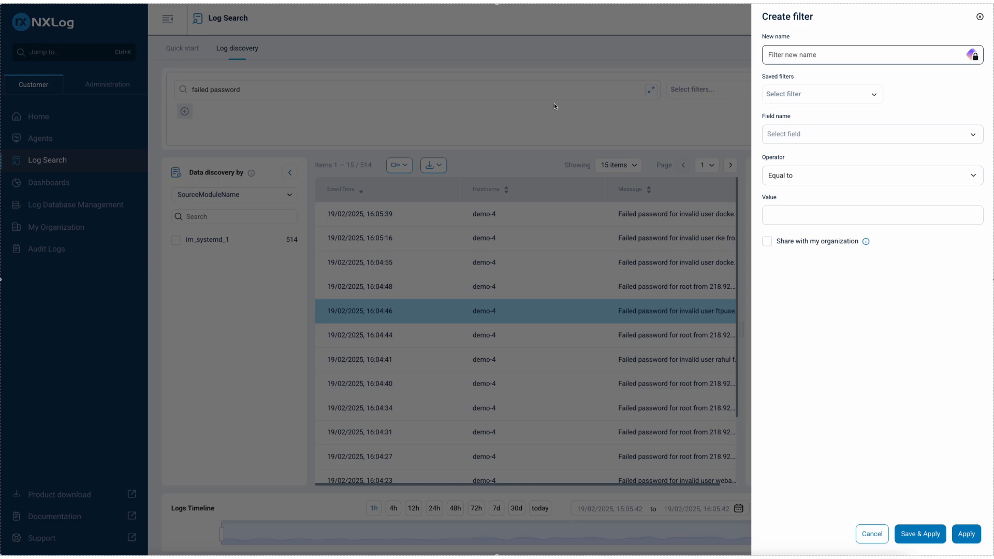
{"action": "type", "text": "host"}
{"action": "type", "text": "demo"}
{"action": "left_click", "coordinate": [824, 133]}
{"action": "left_click", "coordinate": [813, 161]}
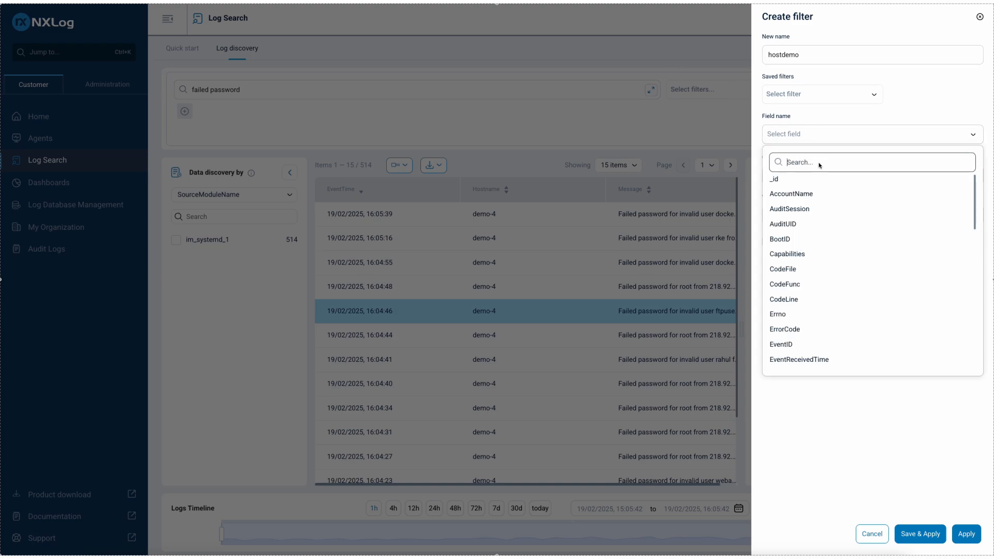
{"action": "type", "text": "hosta"}
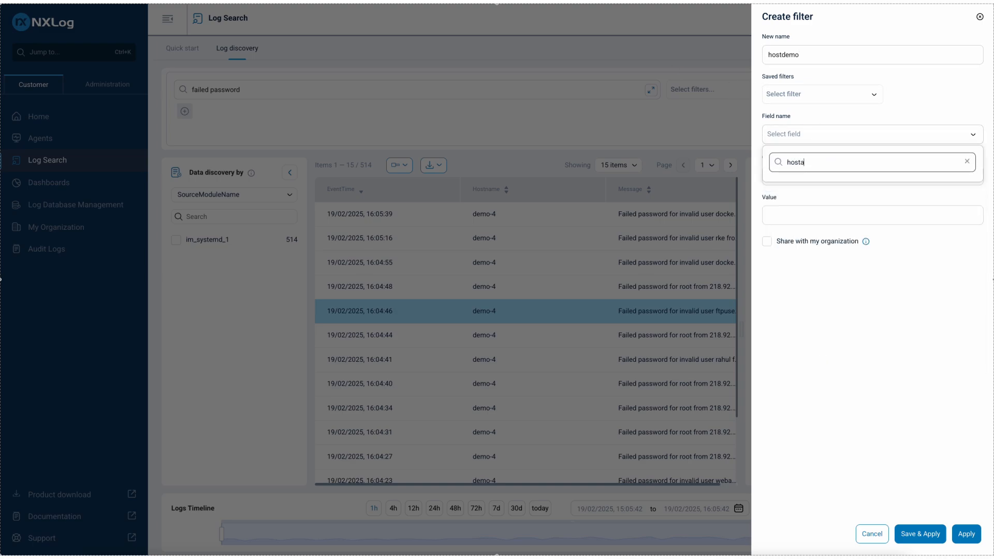
{"action": "key", "text": "BackSpace"}
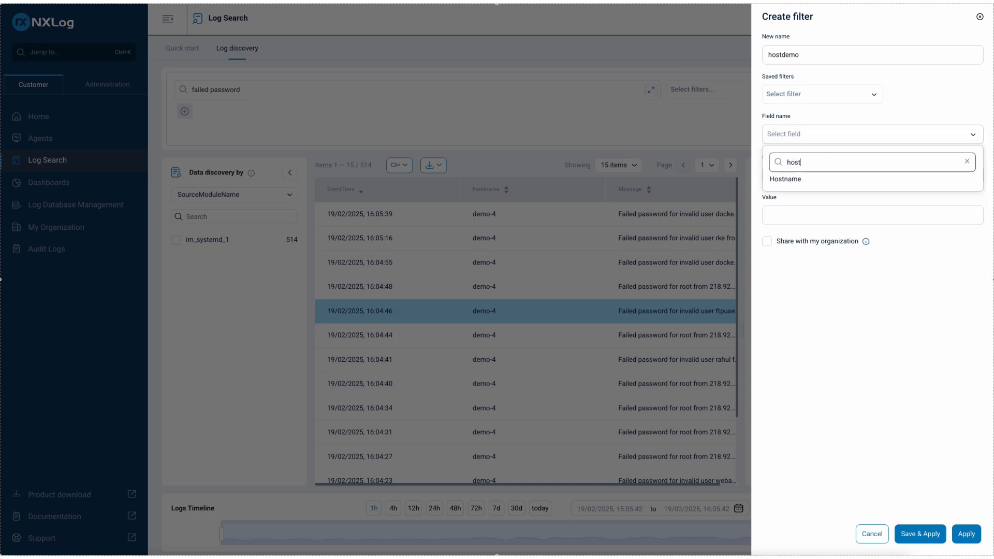
{"action": "left_click", "coordinate": [793, 179]}
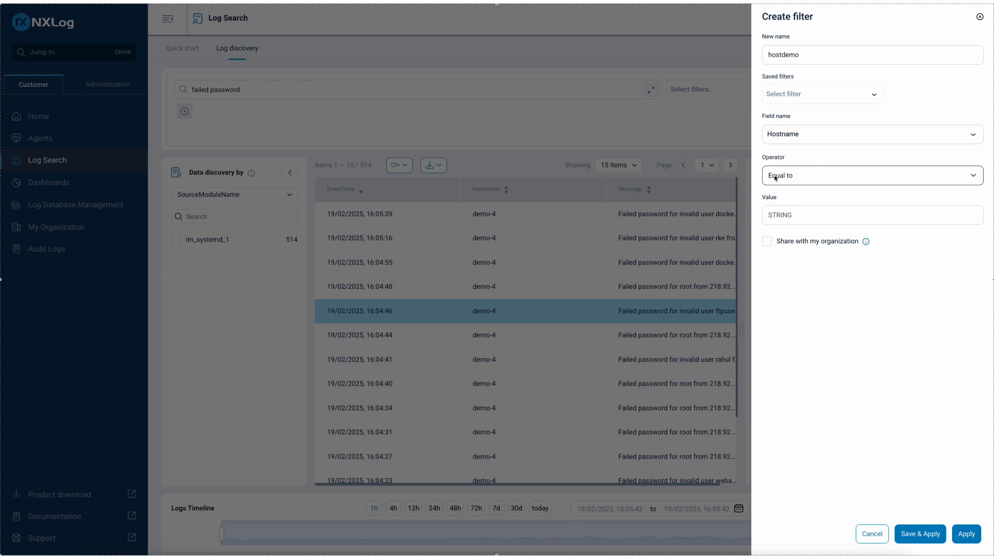
- Set the hostdemo filter's operator to Like with the value "demo", and save and apply it to the current search
{"action": "left_click", "coordinate": [786, 177]}
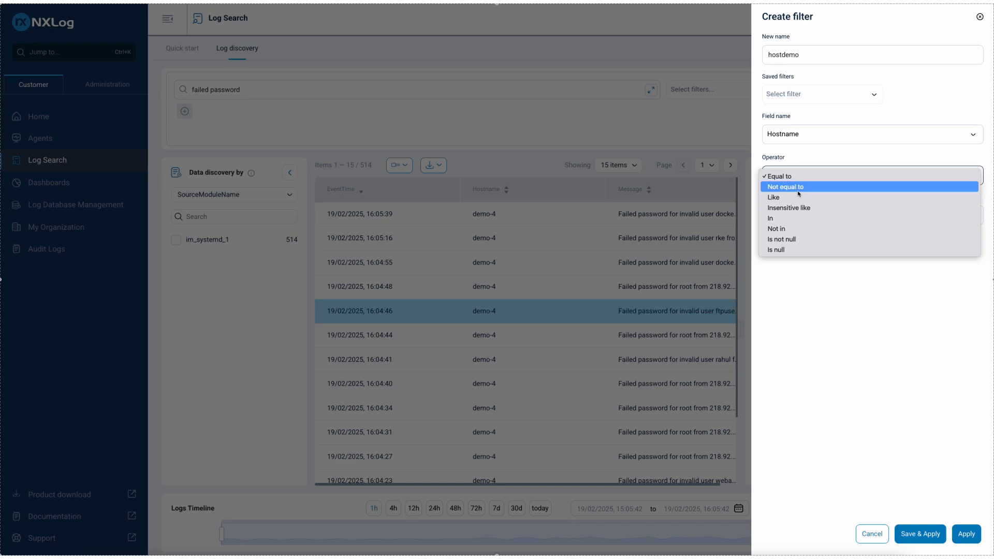
{"action": "left_click", "coordinate": [785, 197]}
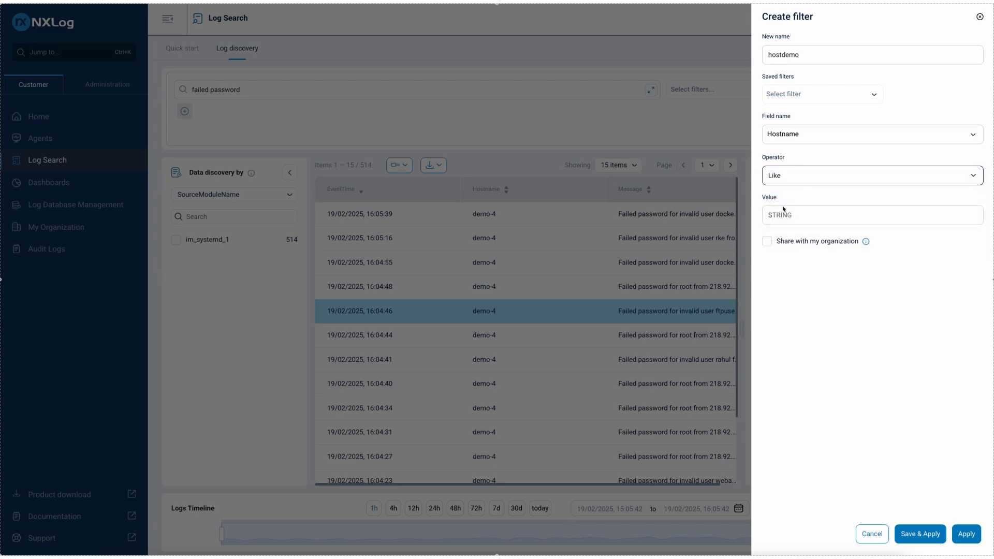
{"action": "left_click", "coordinate": [786, 215]}
{"action": "type", "text": "demo"}
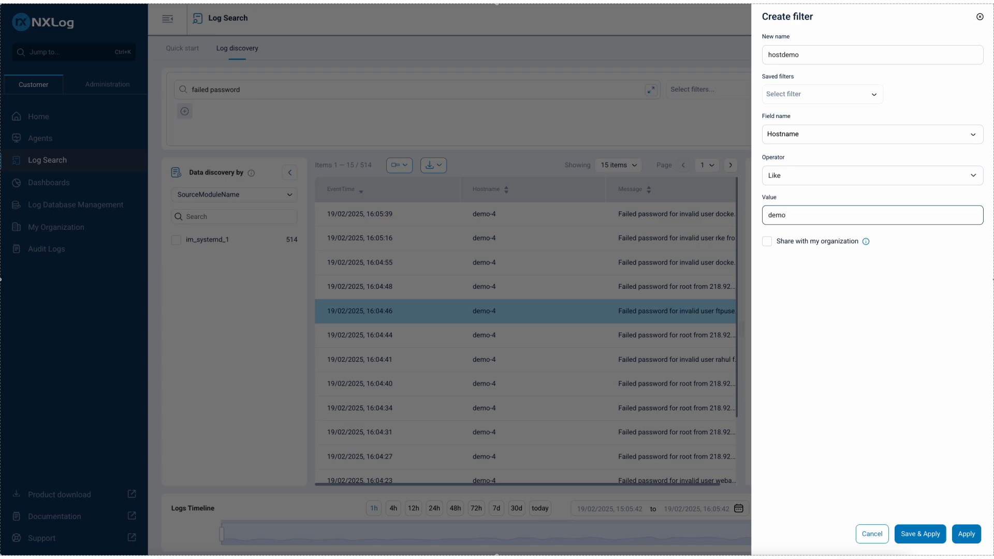
{"action": "left_click", "coordinate": [924, 534]}
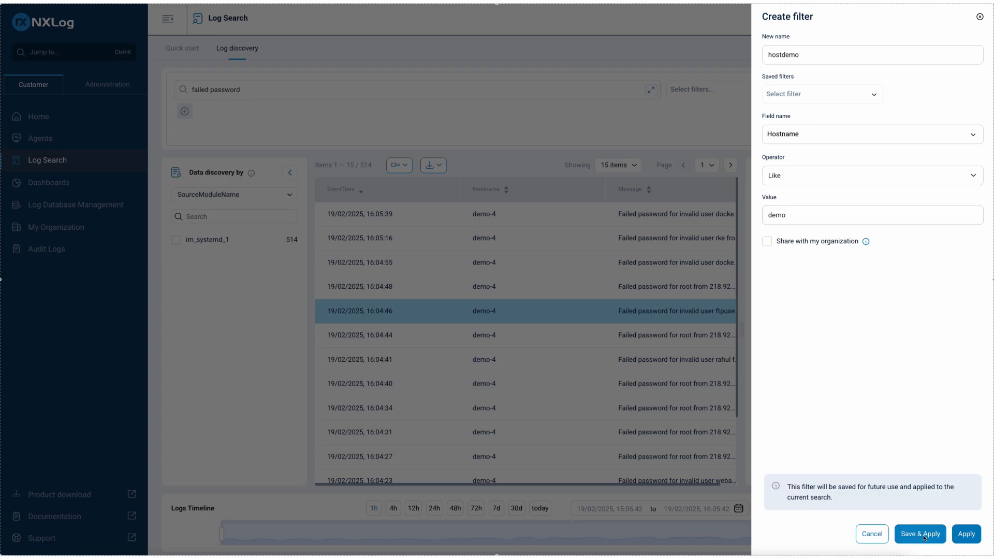
{"action": "left_click", "coordinate": [519, 307]}
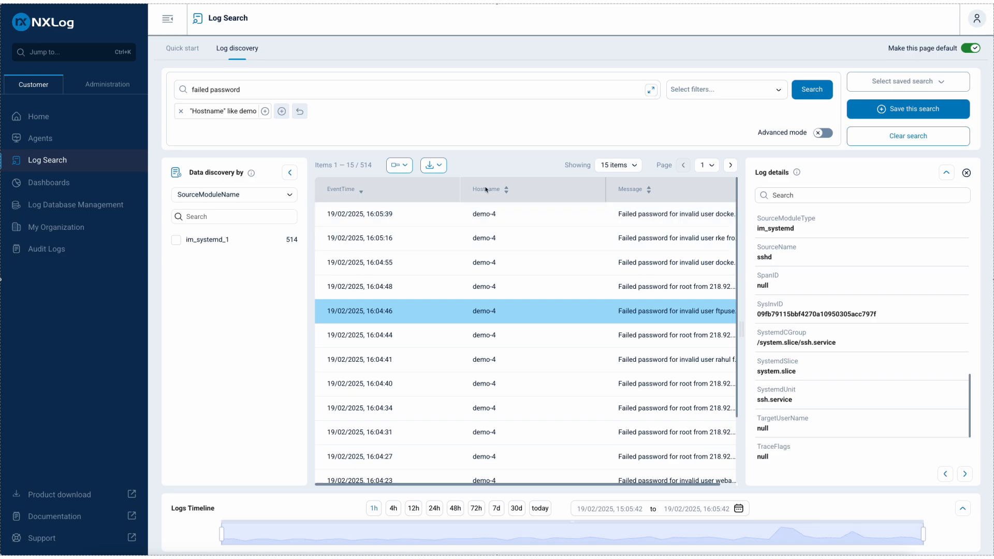
- Add a second search filter named "EventDate" on the EventTime field
{"action": "scroll", "coordinate": [827, 335], "scroll_direction": "down", "scroll_amount": 1}
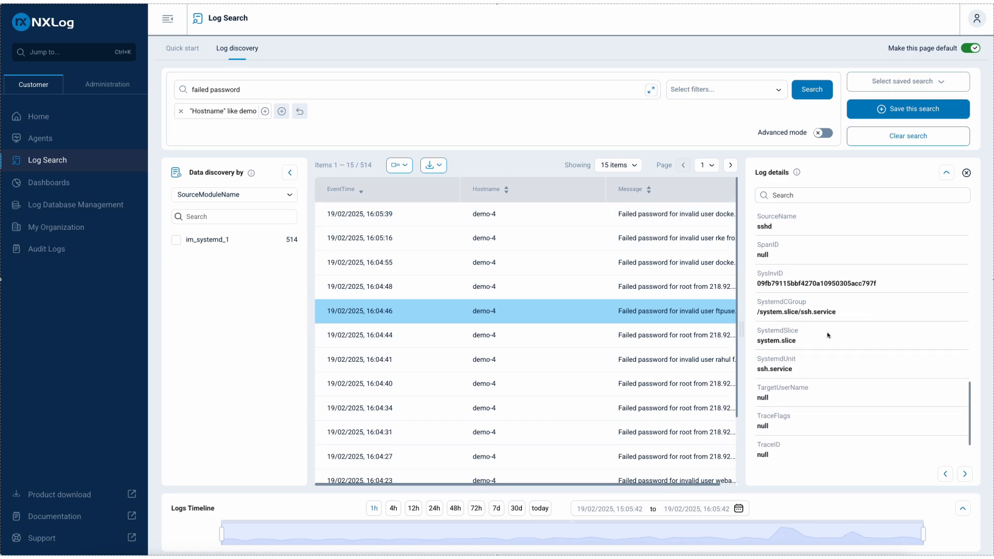
{"action": "scroll", "coordinate": [827, 335], "scroll_direction": "up", "scroll_amount": 2}
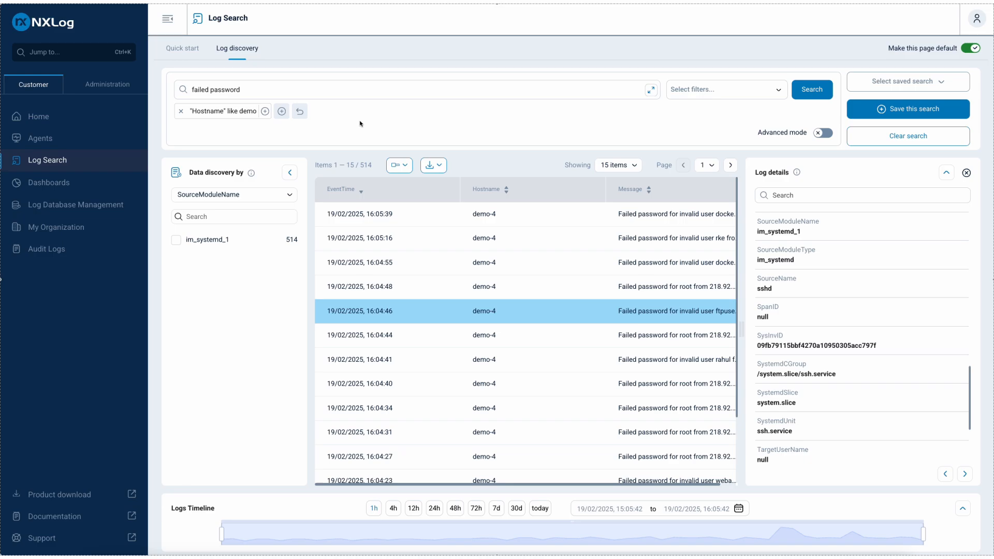
{"action": "left_click", "coordinate": [282, 112]}
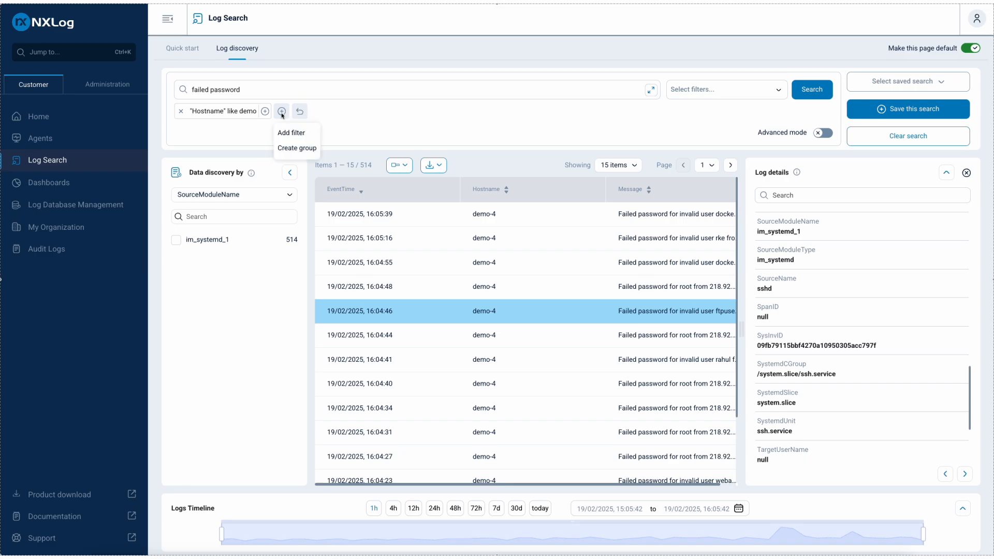
{"action": "left_click", "coordinate": [290, 132]}
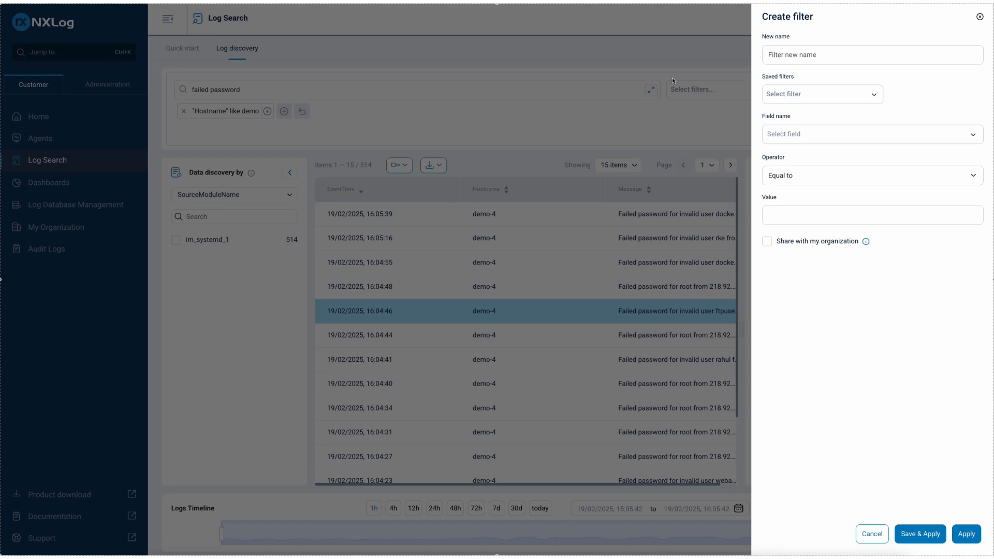
{"action": "left_click", "coordinate": [806, 60]}
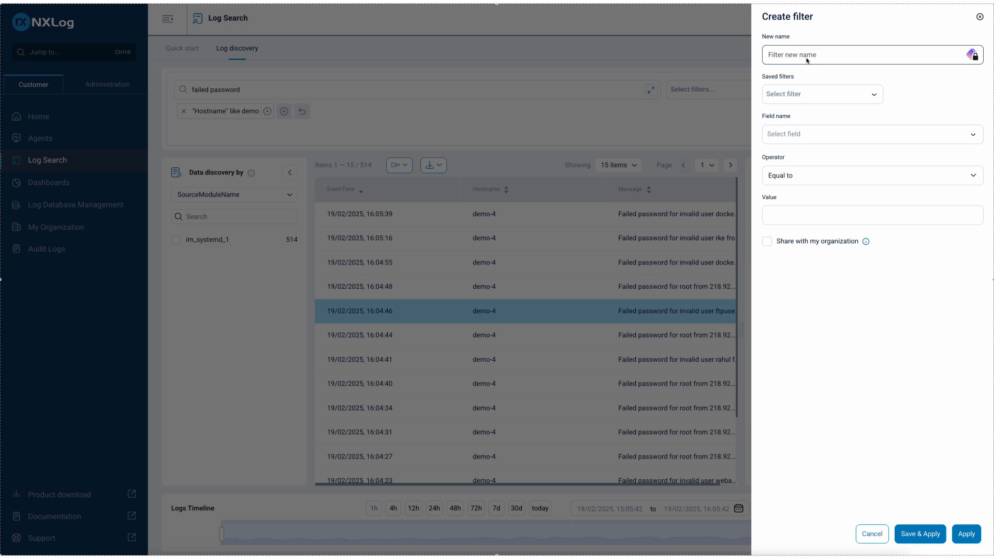
{"action": "type", "text": "EventDate"}
{"action": "left_click", "coordinate": [826, 138]}
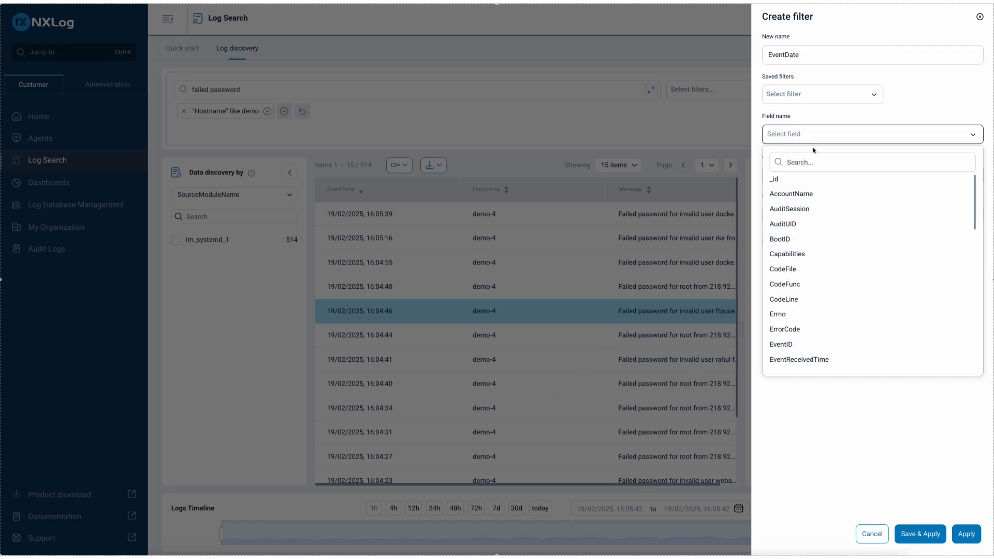
{"action": "left_click", "coordinate": [819, 167]}
{"action": "type", "text": "eve"}
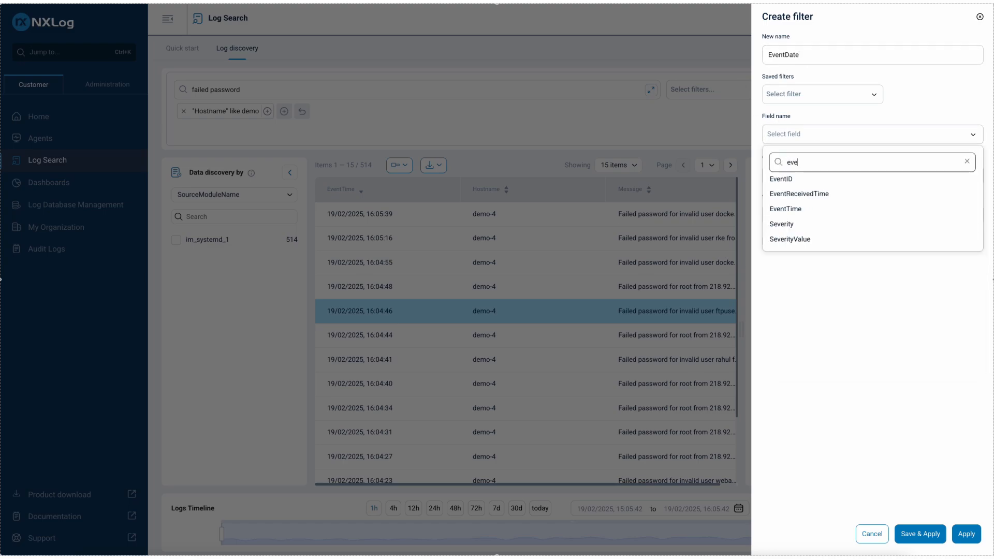
{"action": "left_click", "coordinate": [793, 210]}
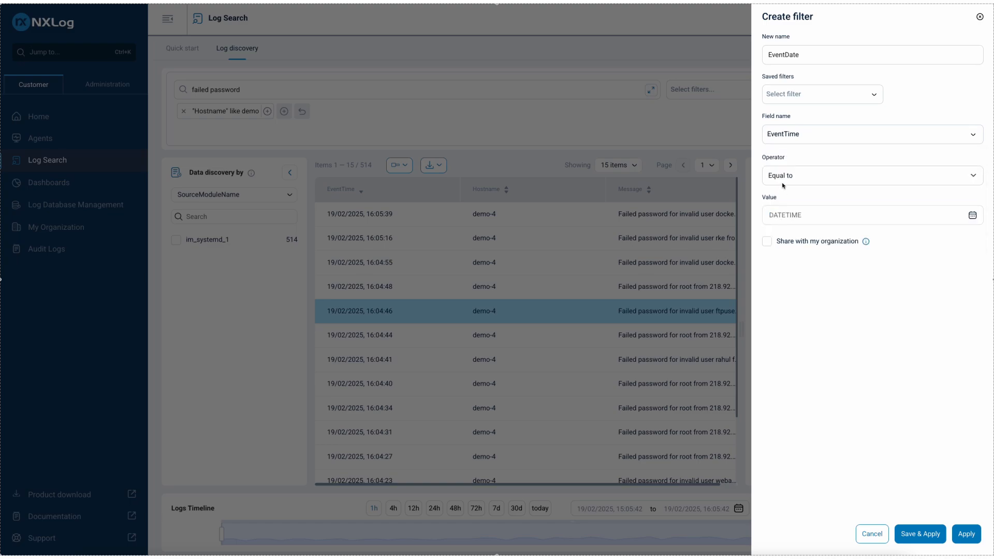
- Set the EventDate filter's operator to Greater than and choose 10/02/2025 as its date
{"action": "left_click", "coordinate": [812, 179]}
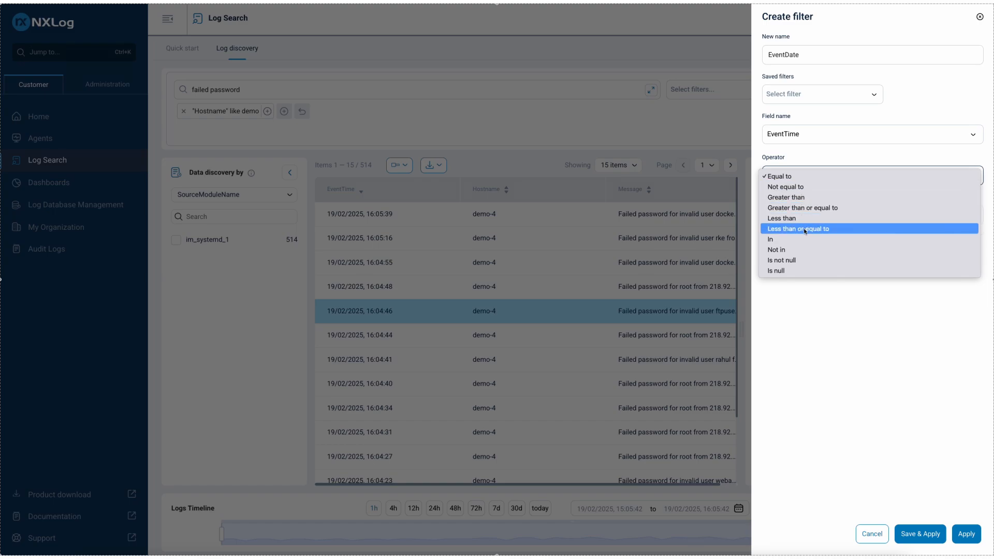
{"action": "left_click", "coordinate": [806, 201]}
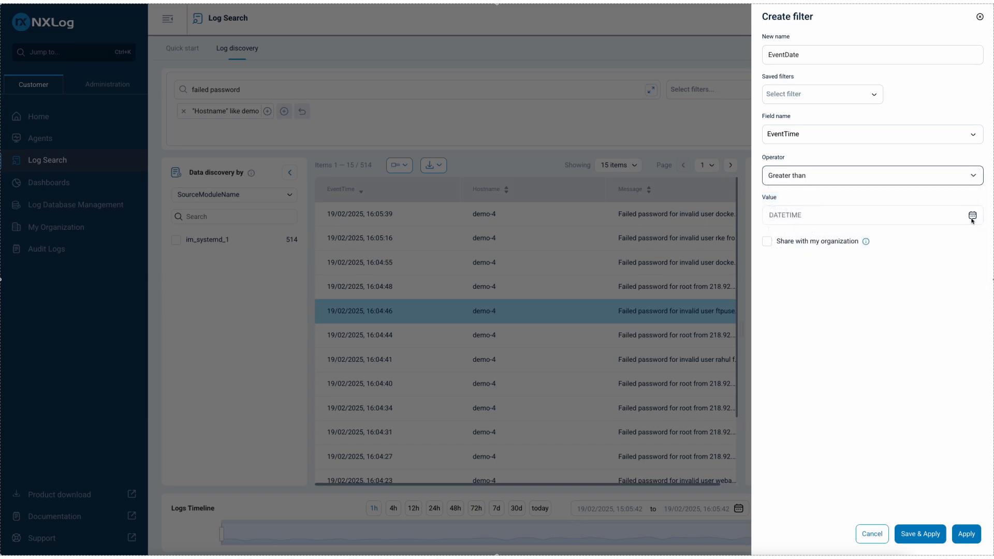
{"action": "left_click", "coordinate": [972, 216]}
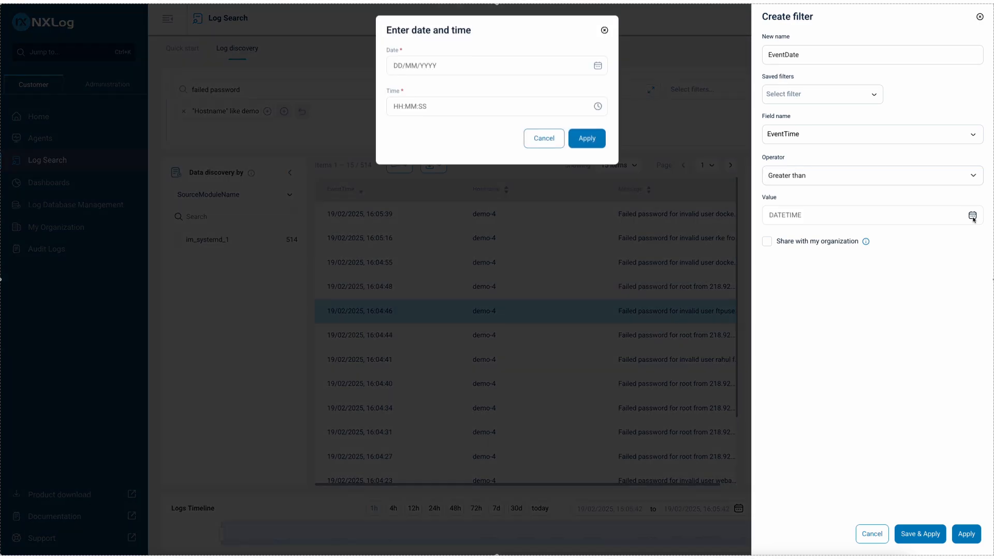
{"action": "left_click", "coordinate": [598, 66]}
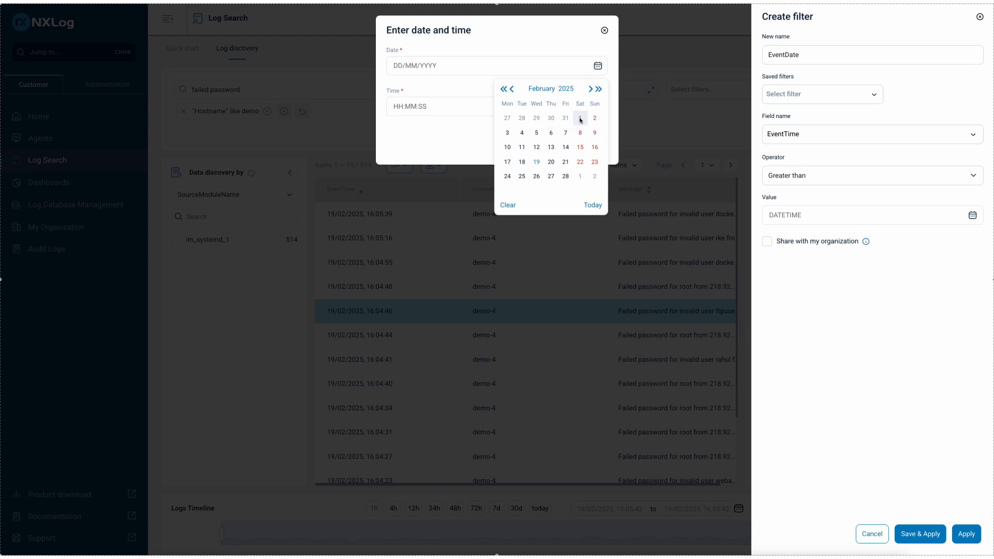
{"action": "left_click", "coordinate": [507, 148]}
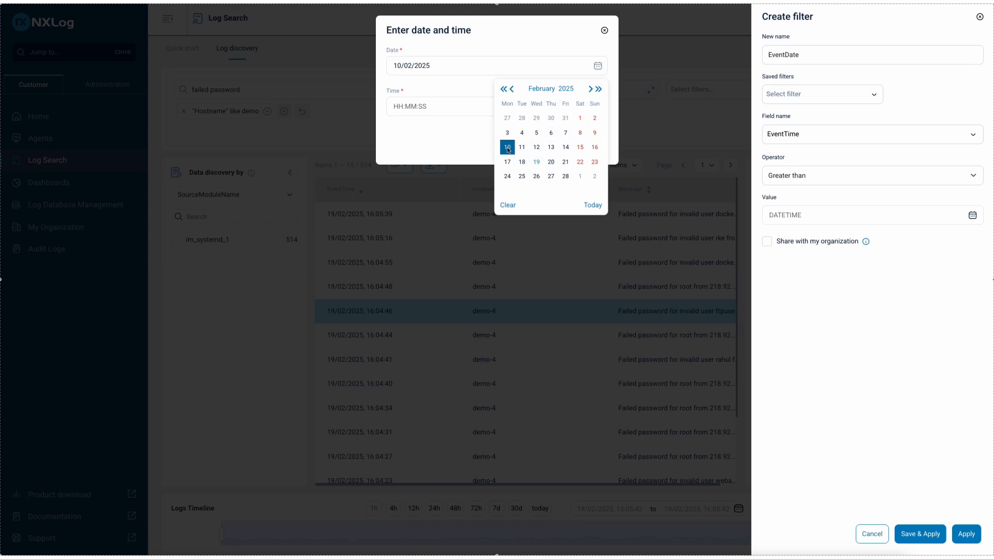
{"action": "left_click", "coordinate": [399, 99]}
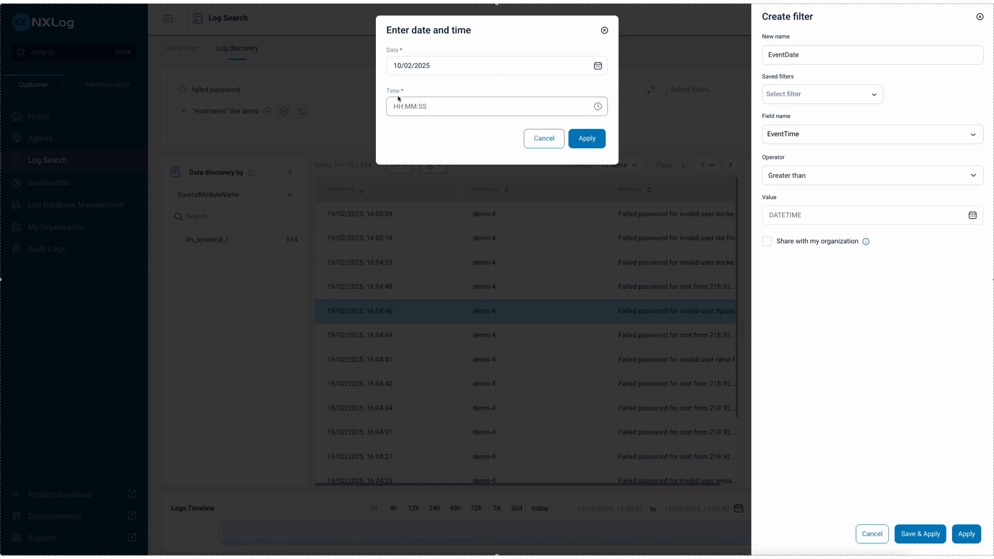
- Set the EventDate filter's time to 00:00:00, and save and apply the filter to the current search
{"action": "left_click", "coordinate": [413, 110]}
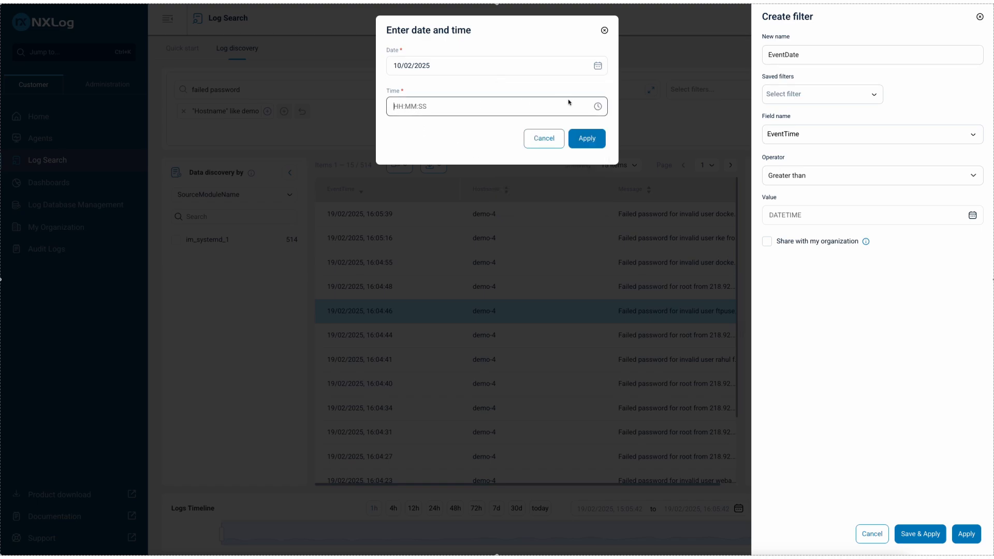
{"action": "left_click", "coordinate": [597, 106]}
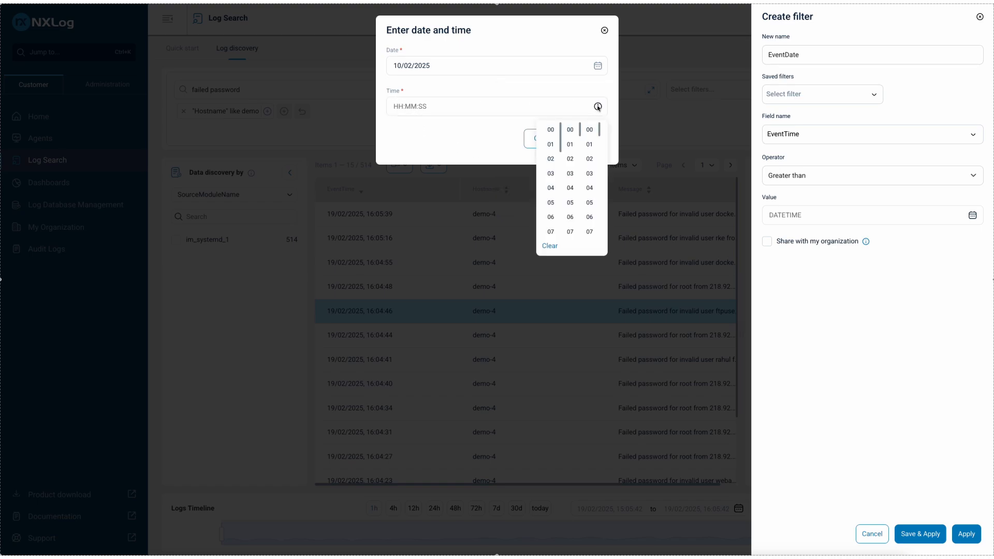
{"action": "left_click", "coordinate": [550, 130]}
{"action": "left_click", "coordinate": [425, 139]}
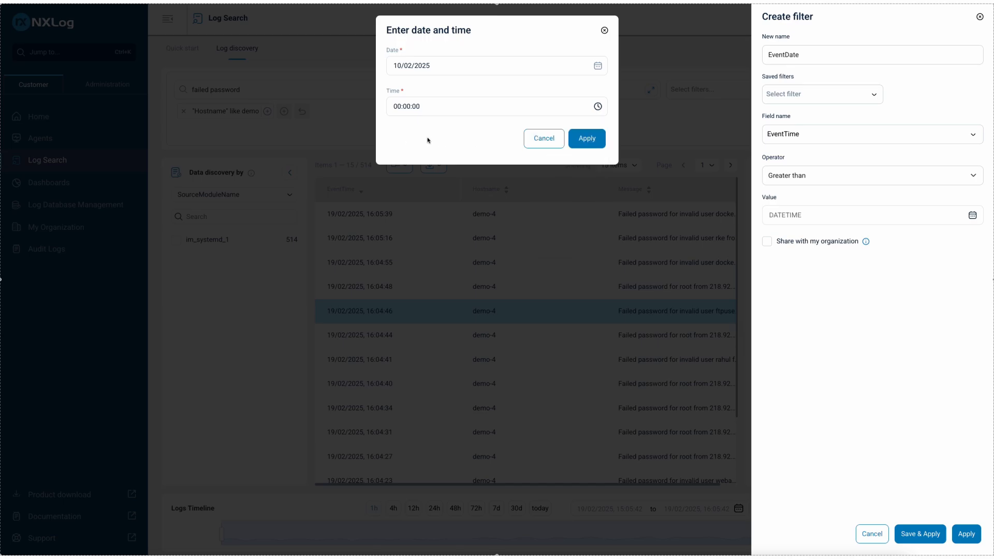
{"action": "left_click", "coordinate": [587, 139]}
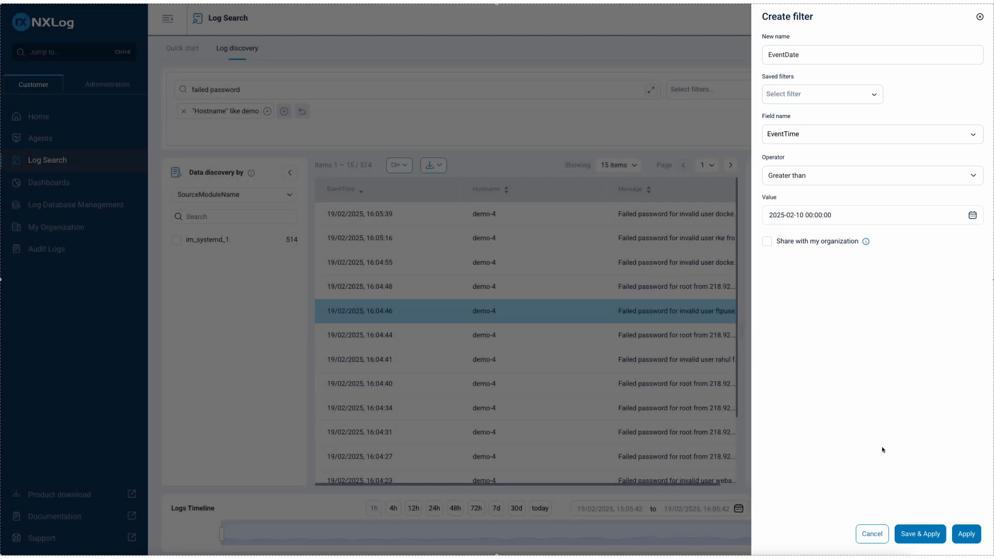
{"action": "left_click", "coordinate": [919, 536]}
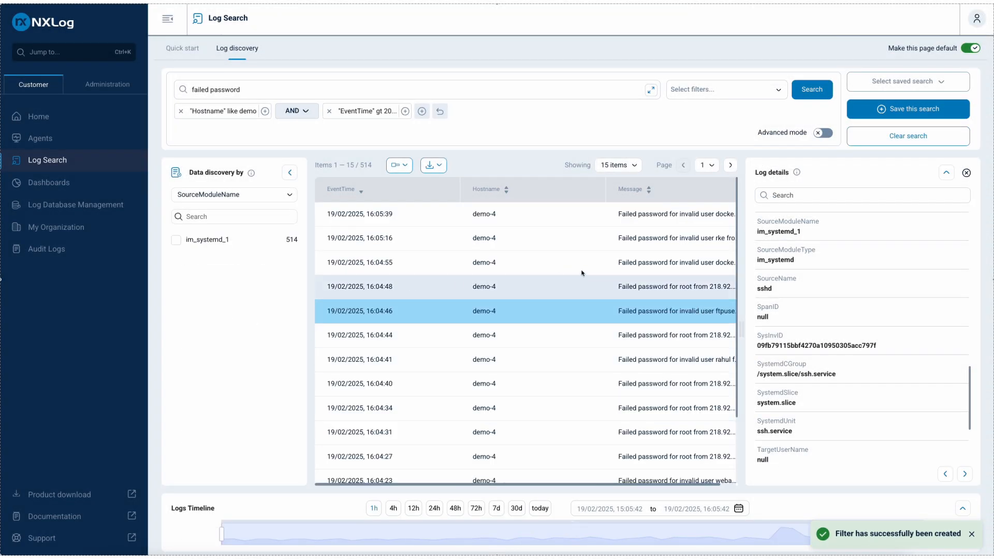
- Examine the Message field in the log details of the 16:04:46 and 16:04:41 failed-password entries
{"action": "left_click", "coordinate": [492, 318]}
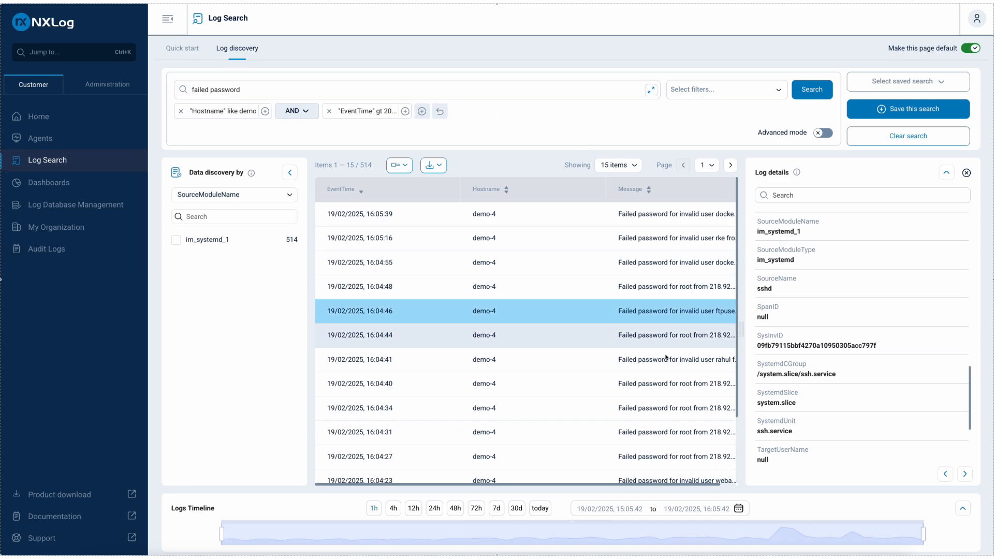
{"action": "scroll", "coordinate": [849, 347], "scroll_direction": "down", "scroll_amount": 2}
{"action": "scroll", "coordinate": [849, 347], "scroll_direction": "up", "scroll_amount": 5}
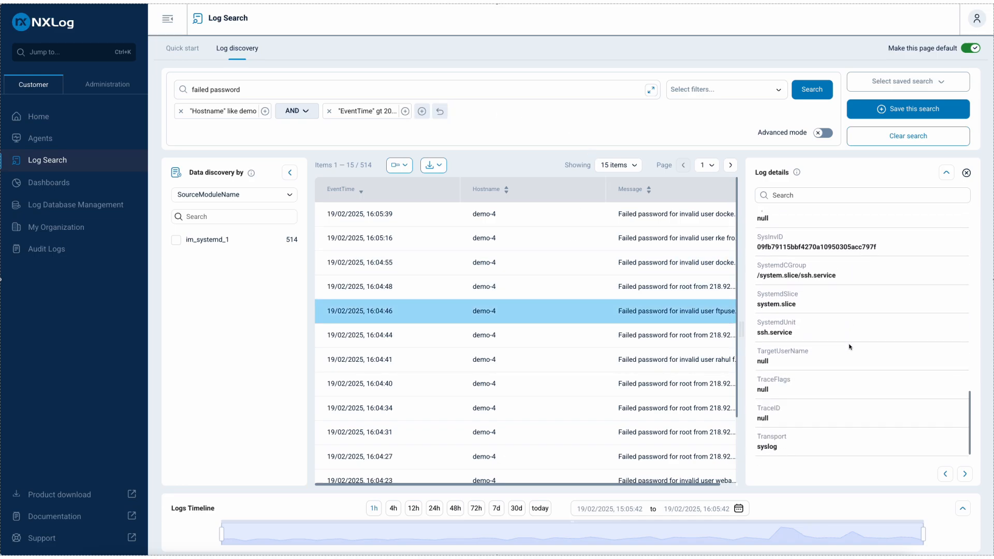
{"action": "scroll", "coordinate": [849, 346], "scroll_direction": "up", "scroll_amount": 4}
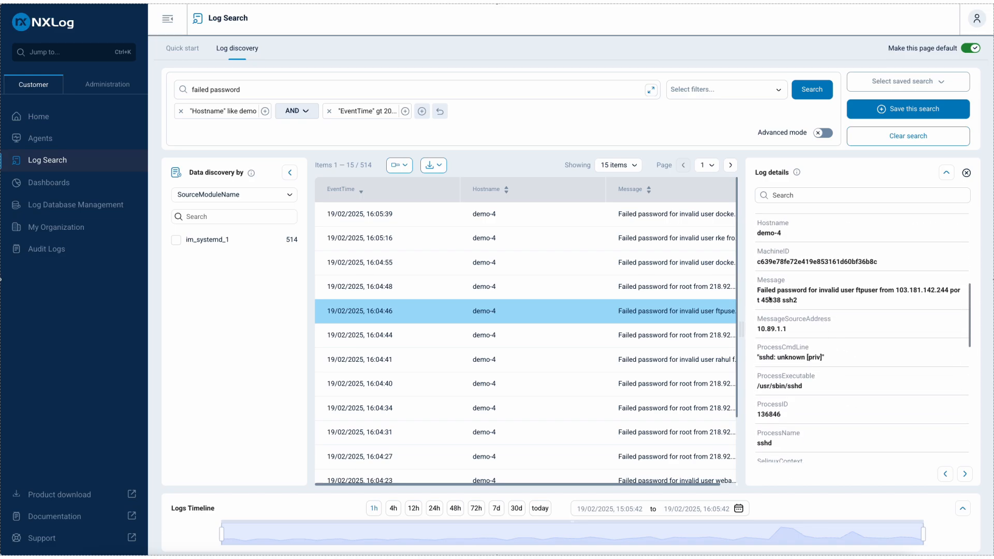
{"action": "left_click_drag", "start_coordinate": [757, 291], "coordinate": [810, 304]}
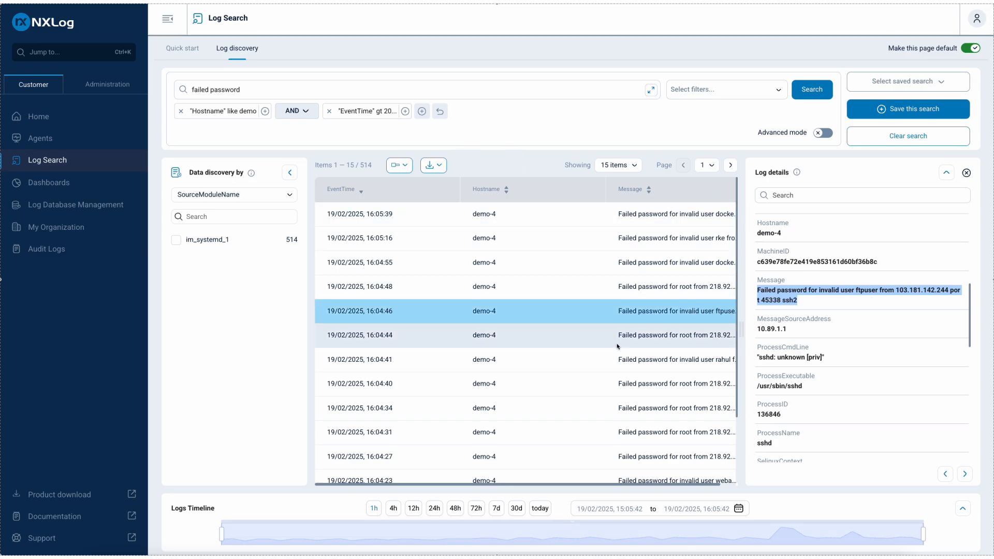
{"action": "left_click", "coordinate": [621, 371]}
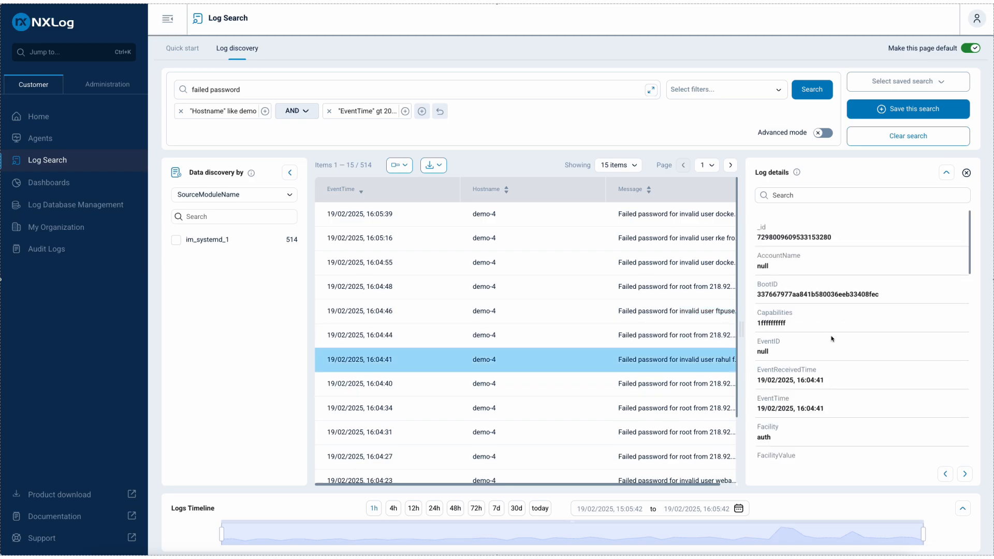
{"action": "scroll", "coordinate": [838, 339], "scroll_direction": "down", "scroll_amount": 5}
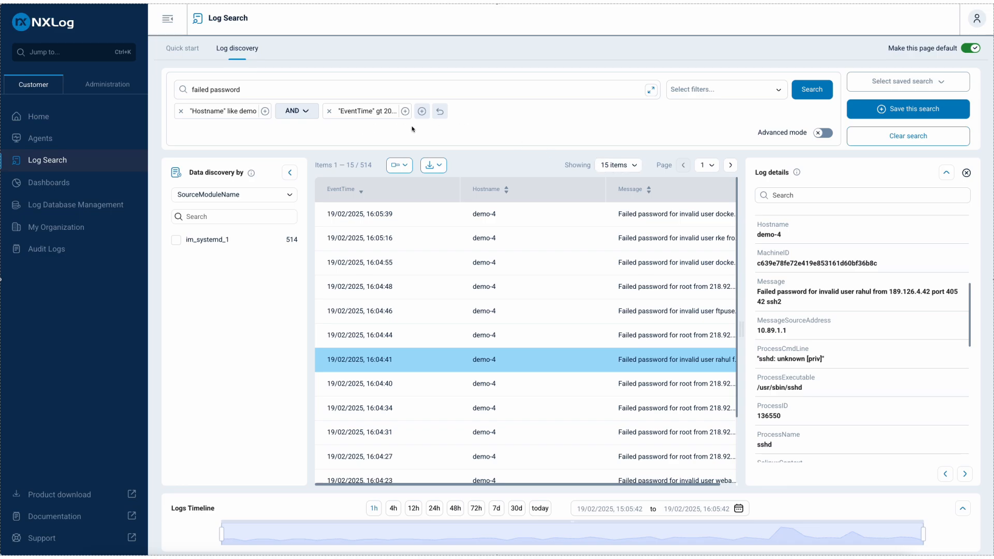
- Add a third search filter named "root user" on the Message field
{"action": "left_click", "coordinate": [422, 113]}
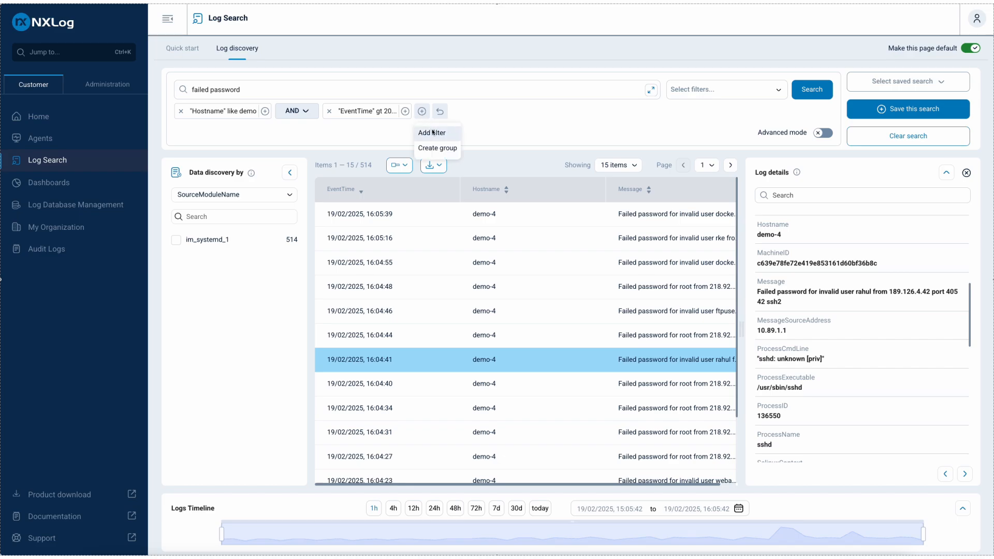
{"action": "left_click", "coordinate": [431, 131]}
{"action": "left_click", "coordinate": [802, 58]}
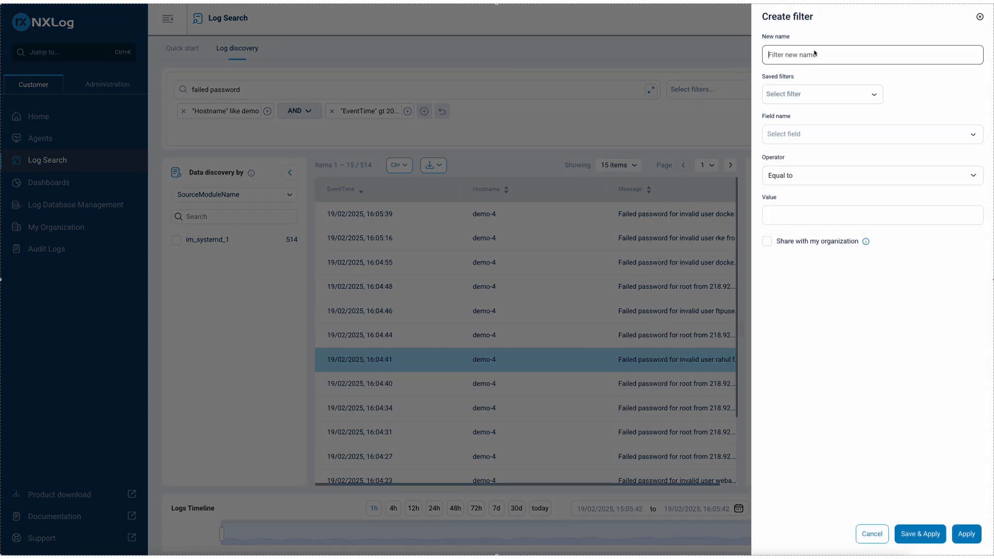
{"action": "type", "text": "root user"}
{"action": "left_click", "coordinate": [802, 129]}
{"action": "type", "text": "messa"}
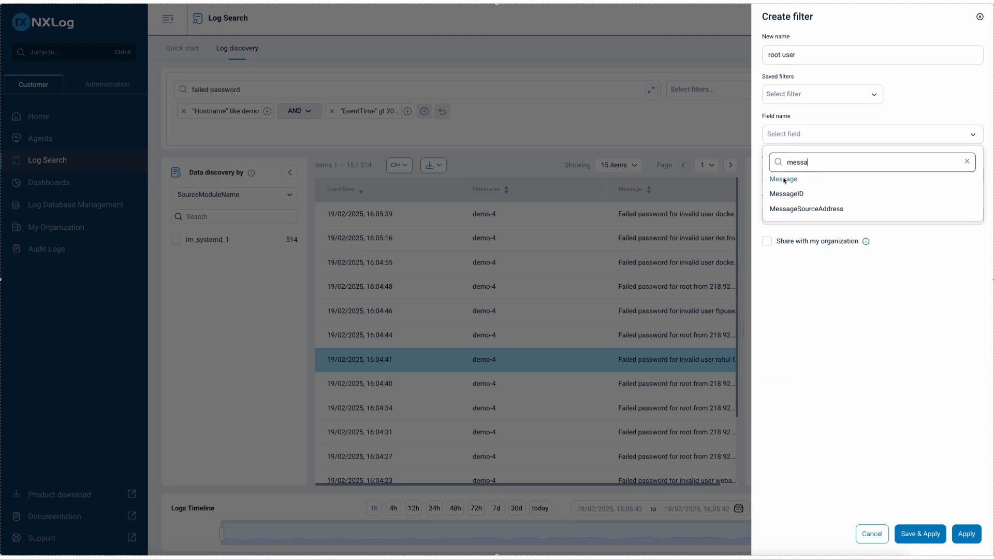
{"action": "left_click", "coordinate": [785, 181]}
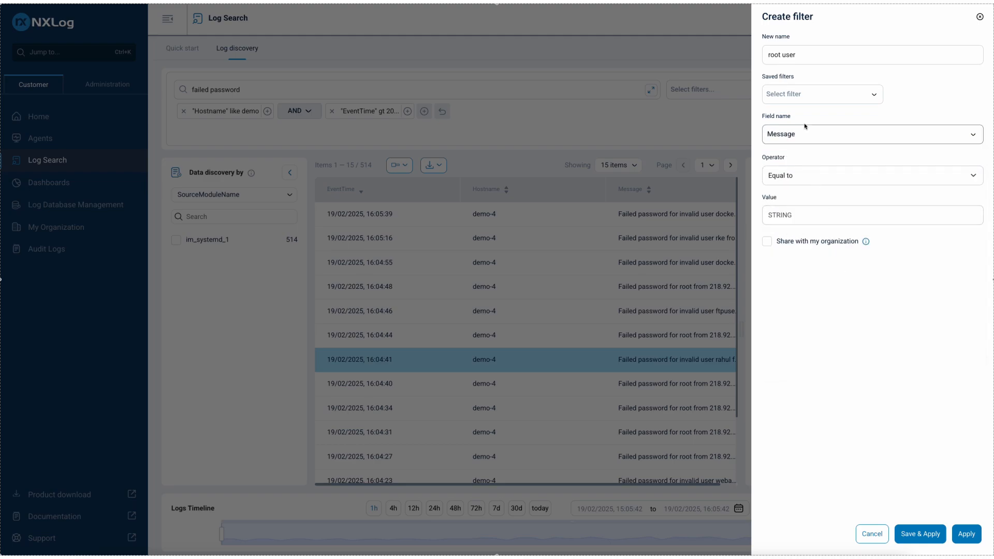
- Set the root user filter's operator to Like with the value "root", and save and apply it
{"action": "left_click", "coordinate": [808, 174]}
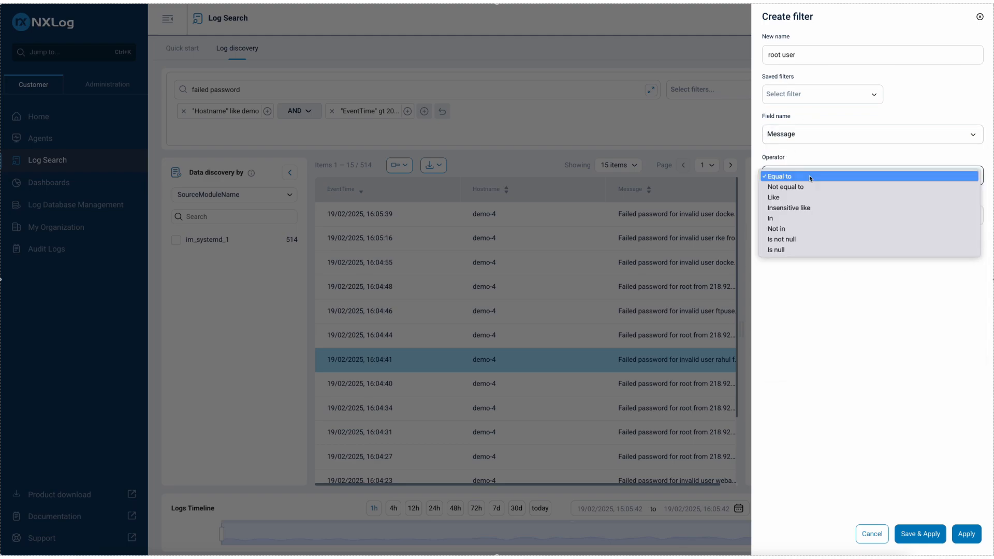
{"action": "left_click", "coordinate": [792, 200]}
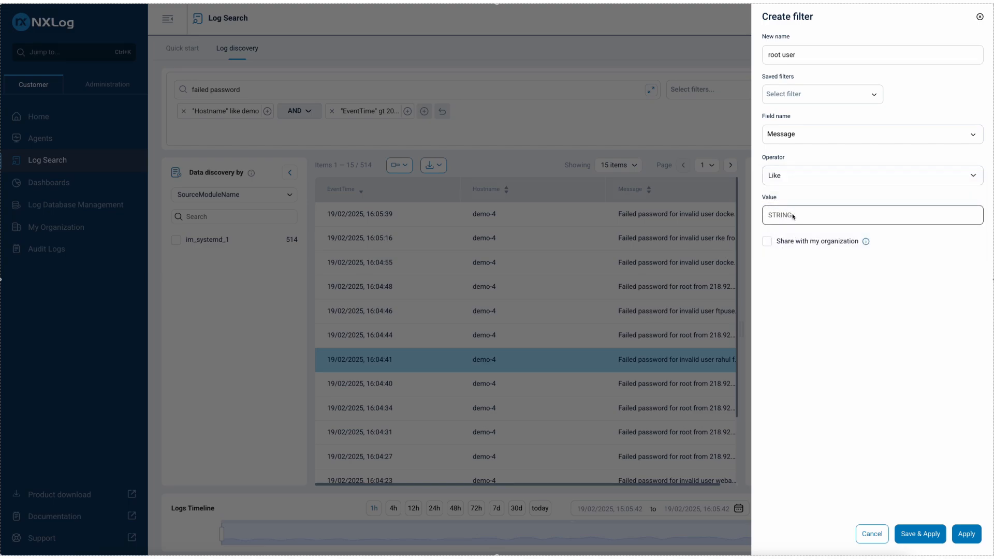
{"action": "type", "text": "root"}
{"action": "left_click", "coordinate": [921, 537]}
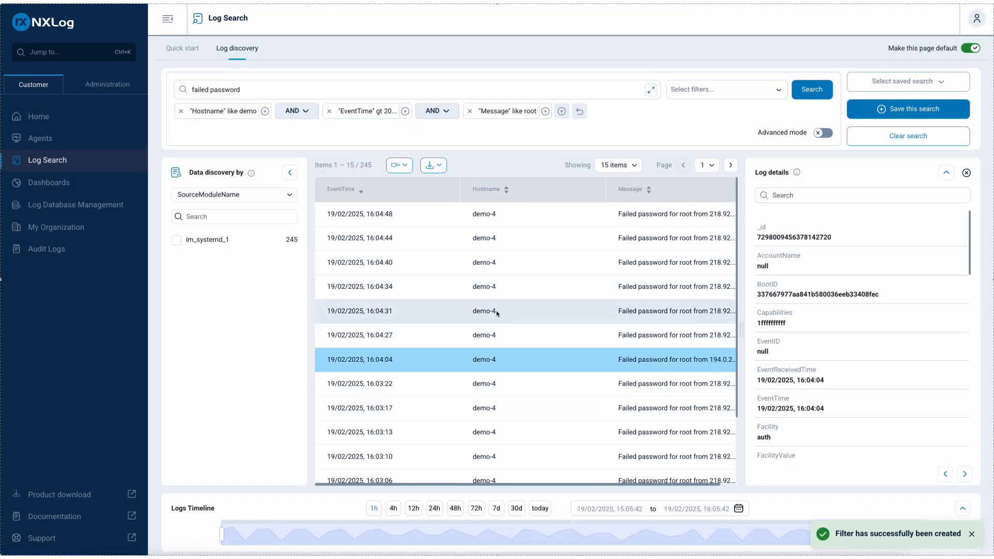
- Examine the log details of the 16:04:04 entry down to its process fields and look through the filtered entries
{"action": "mouse_move", "coordinate": [497, 116]}
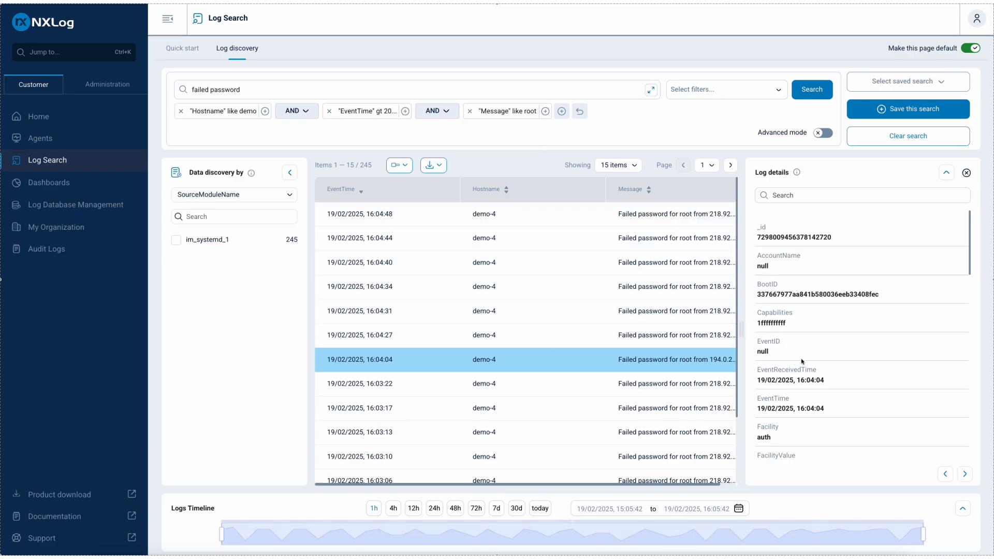
{"action": "scroll", "coordinate": [801, 360], "scroll_direction": "down", "scroll_amount": 5}
{"action": "scroll", "coordinate": [801, 360], "scroll_direction": "down", "scroll_amount": 2}
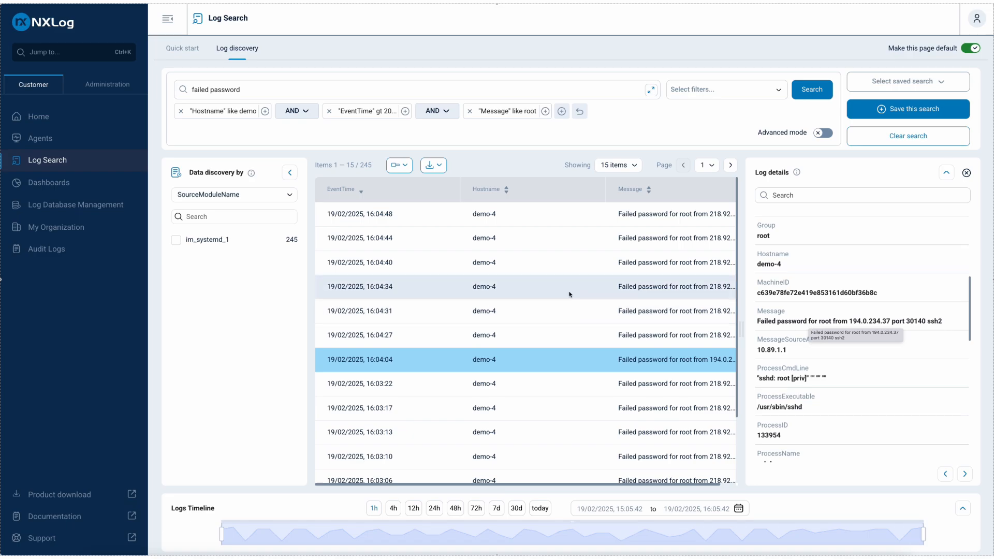
{"action": "scroll", "coordinate": [523, 307], "scroll_direction": "down", "scroll_amount": 1}
{"action": "scroll", "coordinate": [524, 307], "scroll_direction": "down", "scroll_amount": 1}
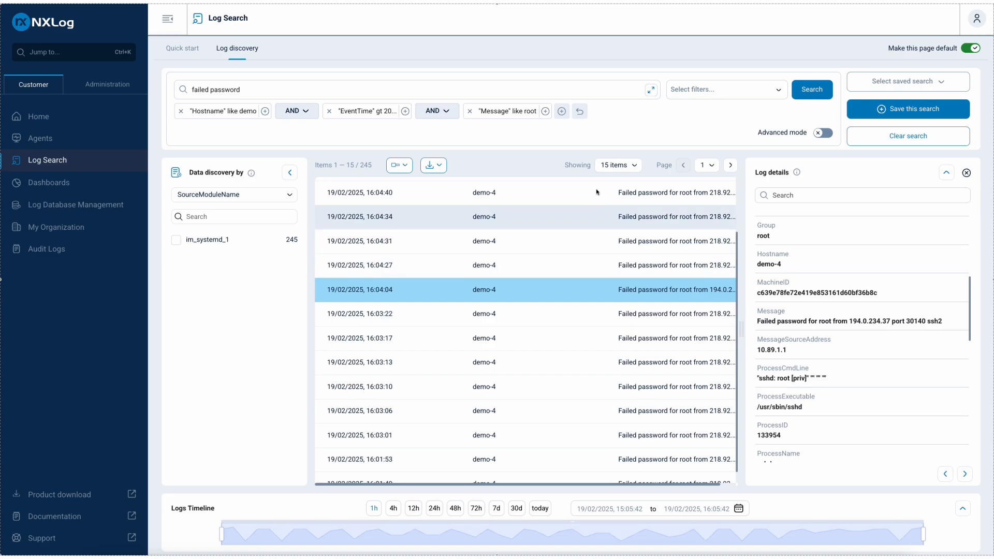
- Switch the search to advanced mode, change the Message condition to not LIKE '%root%', and run the query
{"action": "left_click", "coordinate": [820, 133]}
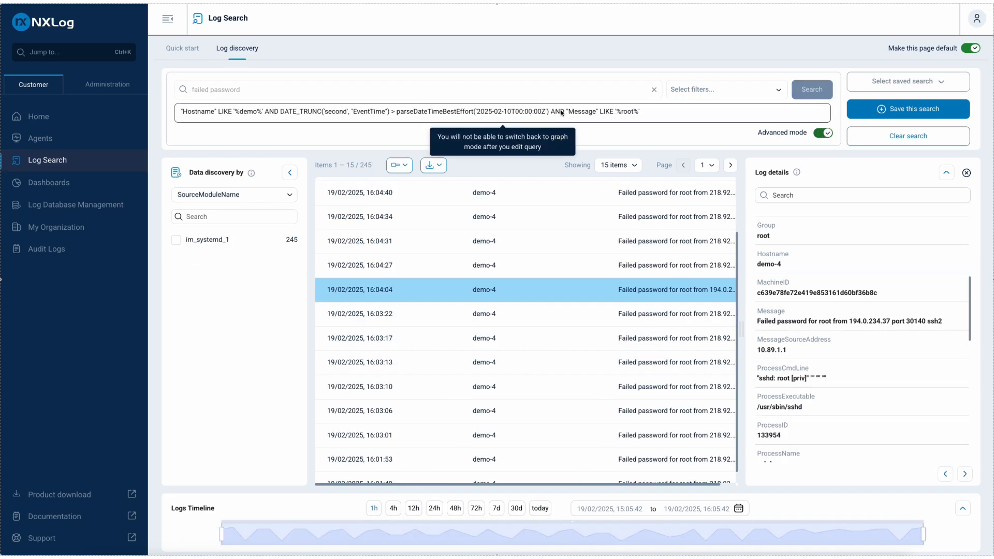
{"action": "left_click", "coordinate": [649, 111]}
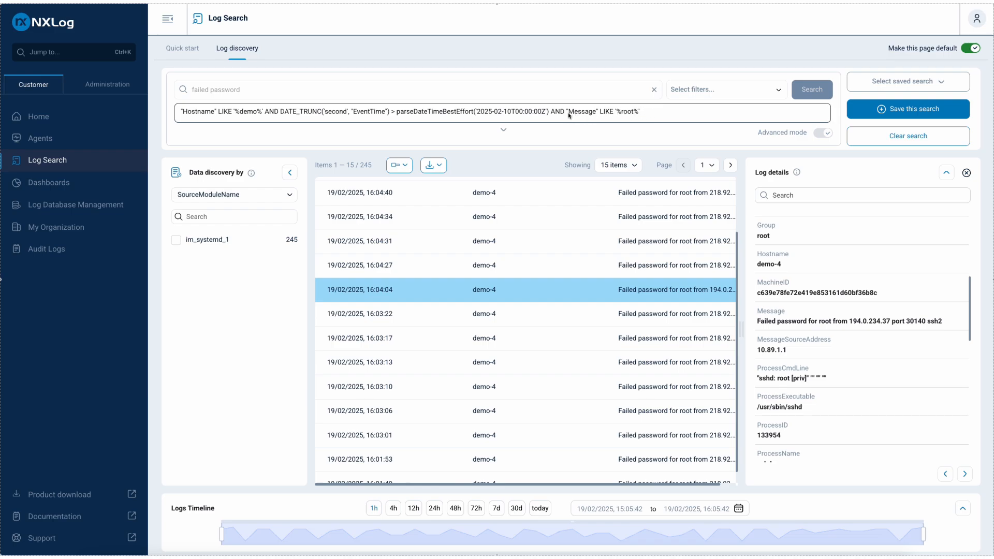
{"action": "left_click", "coordinate": [598, 111]}
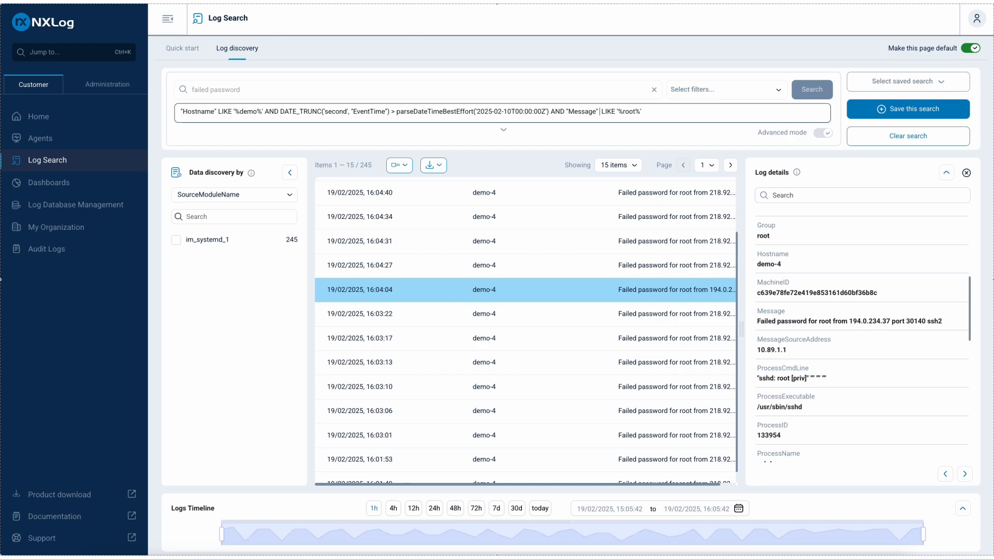
{"action": "type", "text": "not"}
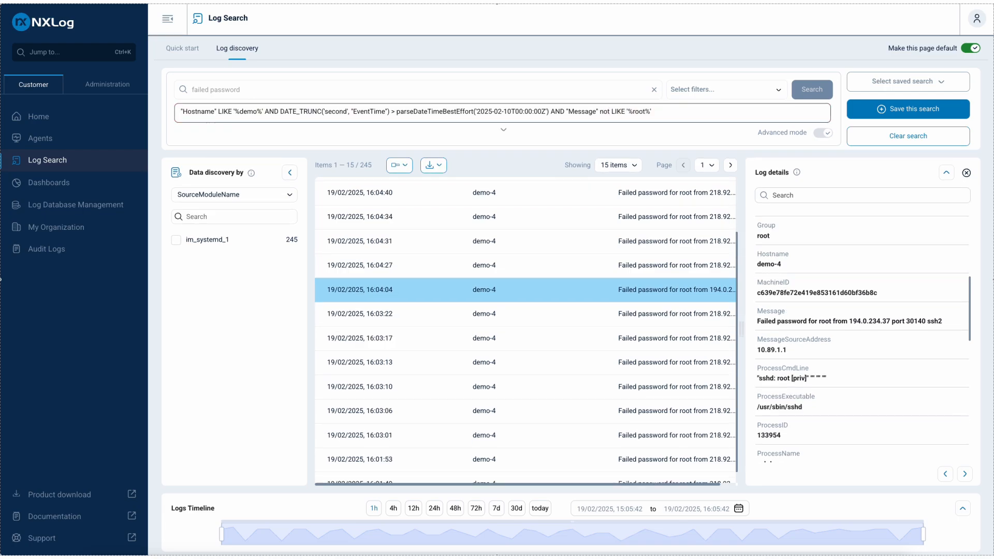
{"action": "key", "text": "Return"}
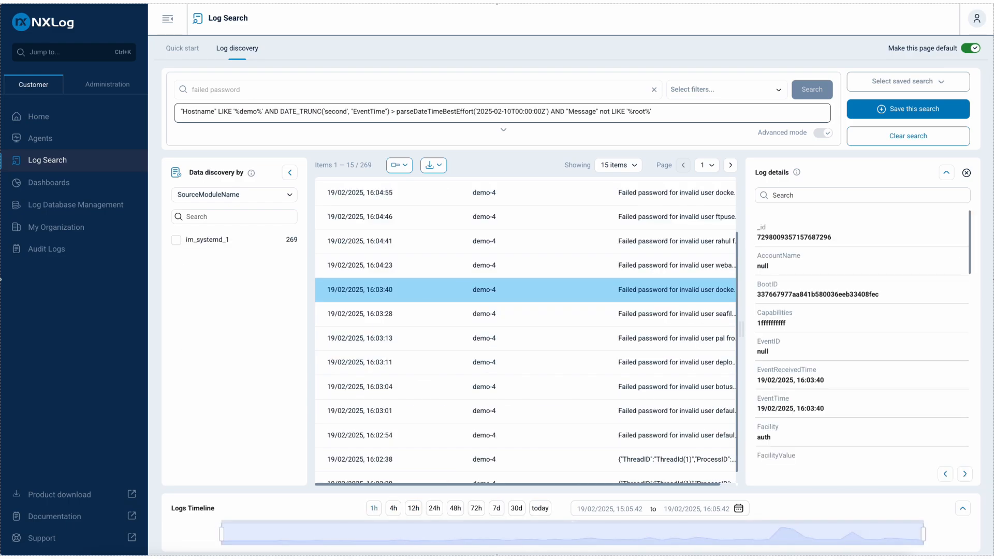
- Examine the log details of the 16:04:23 entry, including its Message field, and look through the remaining results
{"action": "left_click", "coordinate": [565, 263]}
{"action": "scroll", "coordinate": [822, 368], "scroll_direction": "down", "scroll_amount": 3}
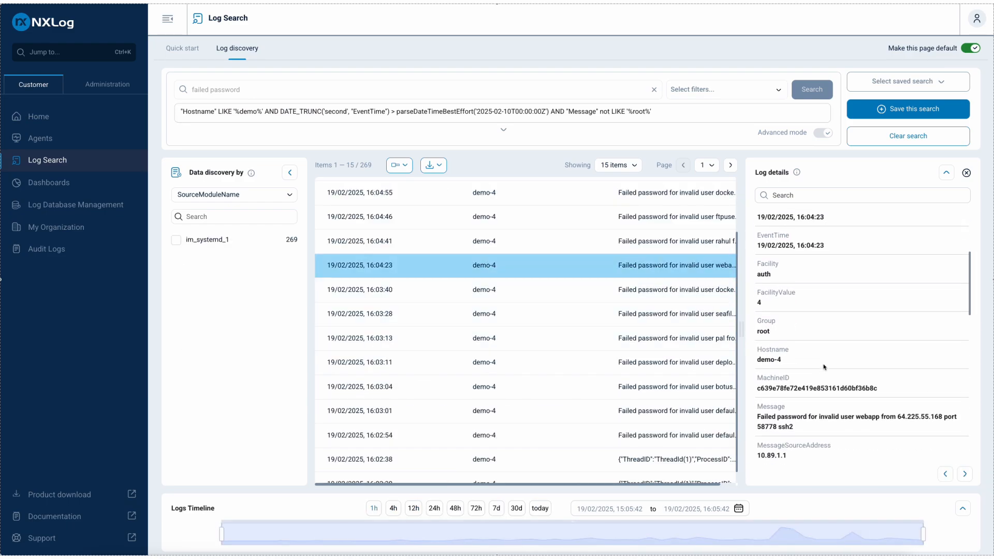
{"action": "scroll", "coordinate": [823, 367], "scroll_direction": "down", "scroll_amount": 2}
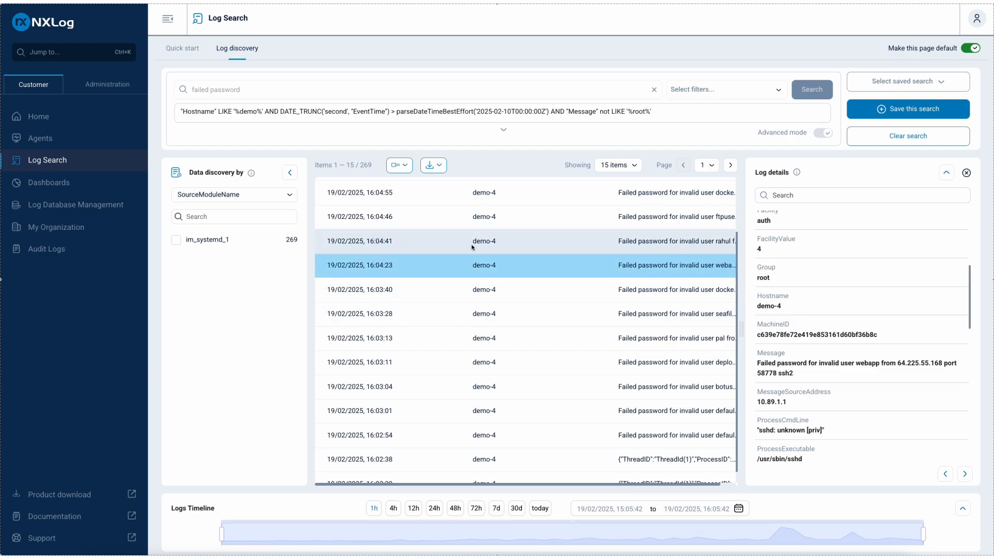
{"action": "scroll", "coordinate": [472, 247], "scroll_direction": "down", "scroll_amount": 1}
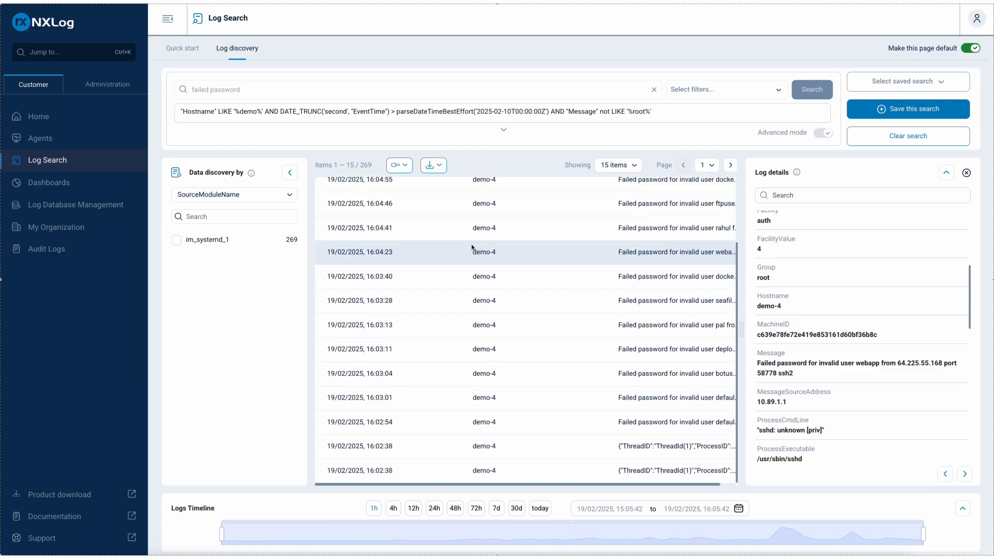
{"action": "left_click", "coordinate": [472, 247]}
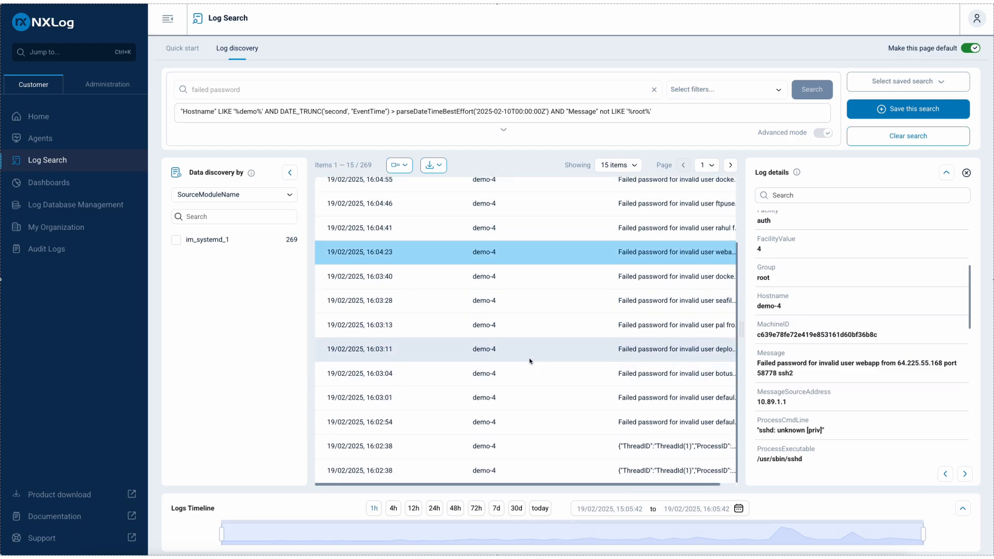